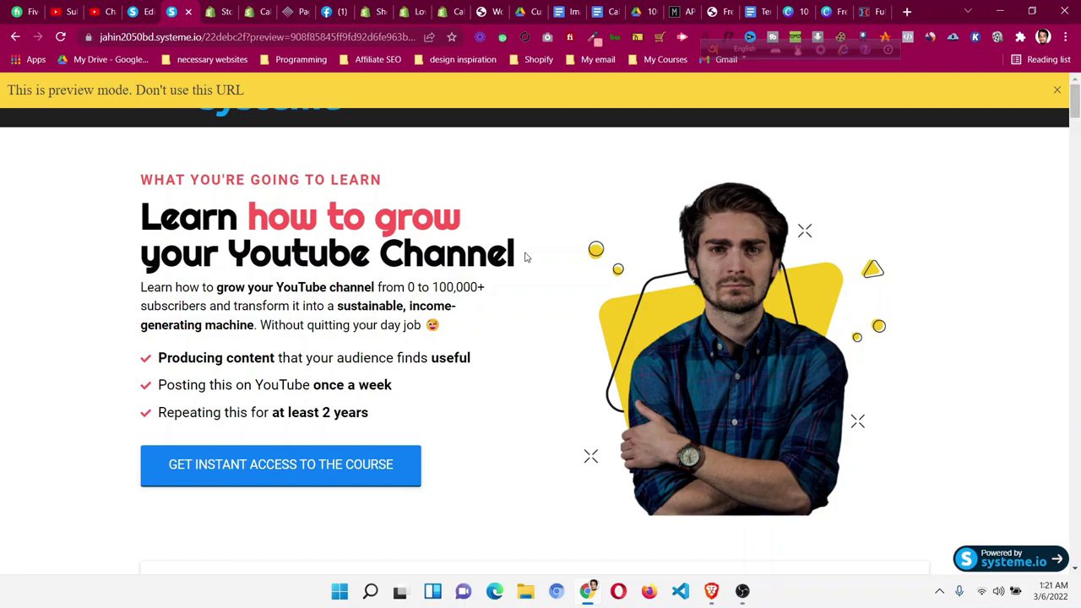
# Leave the landing page preview and switch to the Facebook post tab.
pyautogui.click(341, 9)
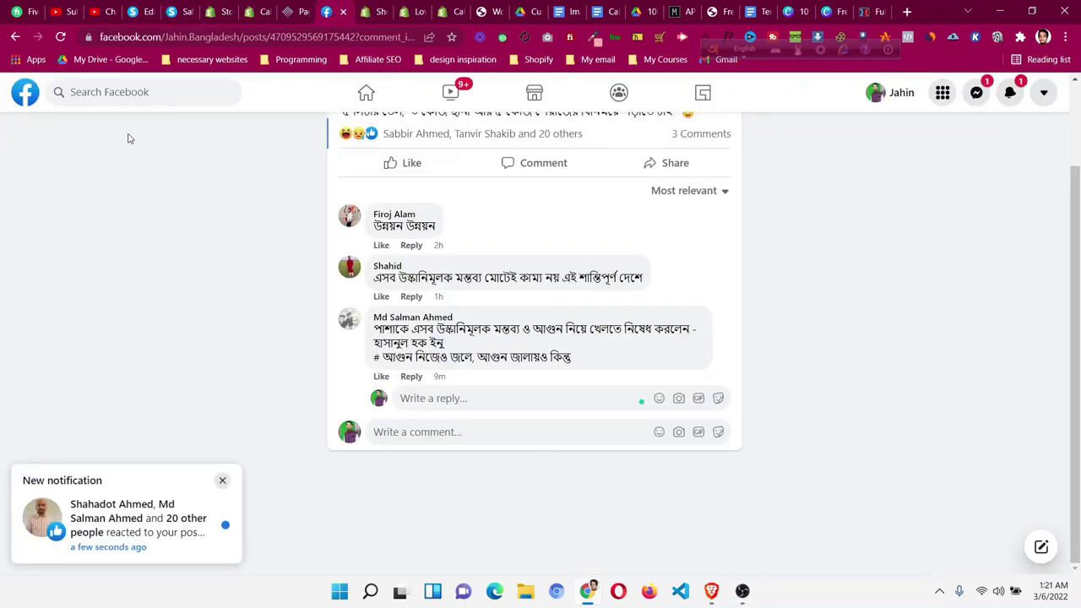
# Search Facebook for 'sys' and open the Systeme.io Clickfunnels Tutorial Templates group.
pyautogui.click(75, 93)
pyautogui.write('sys')
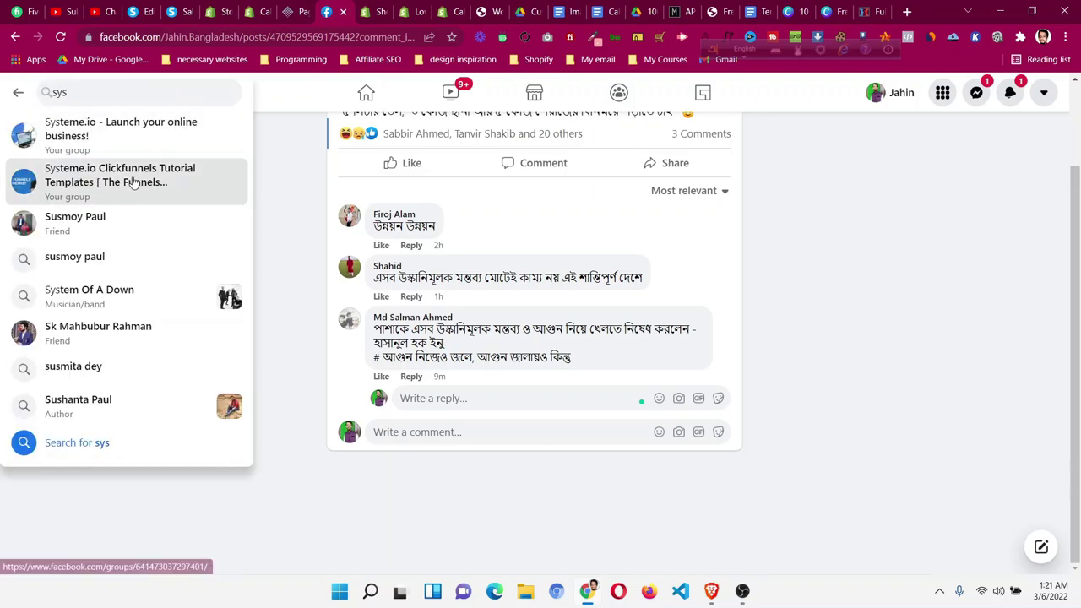
pyautogui.click(194, 177)
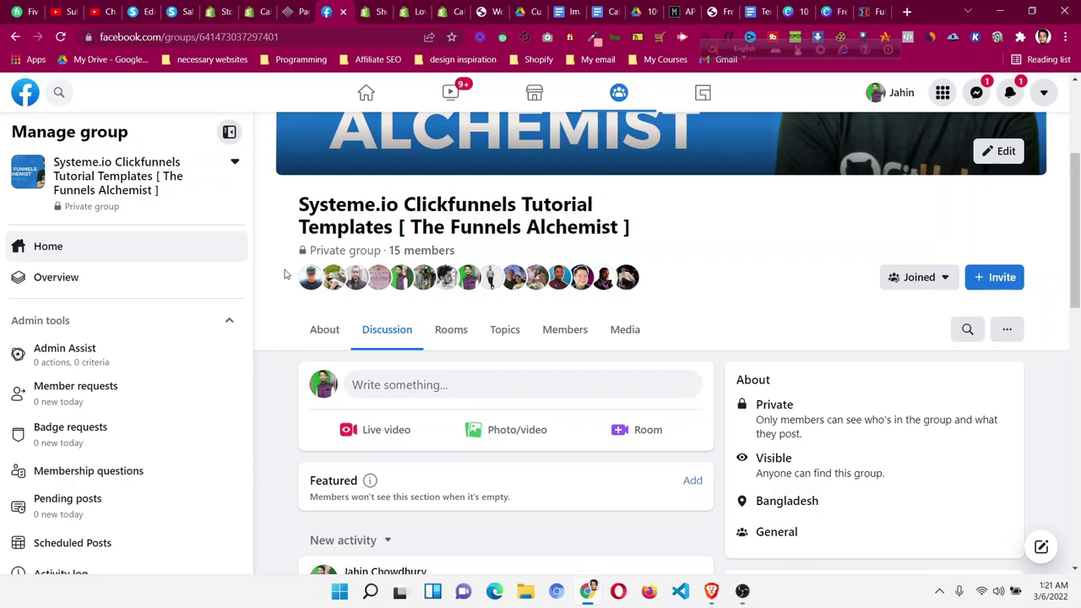
# Open your own YouTube channel's Videos list and browse the uploaded Systeme.io and Shopify tutorials.
pyautogui.click(47, 12)
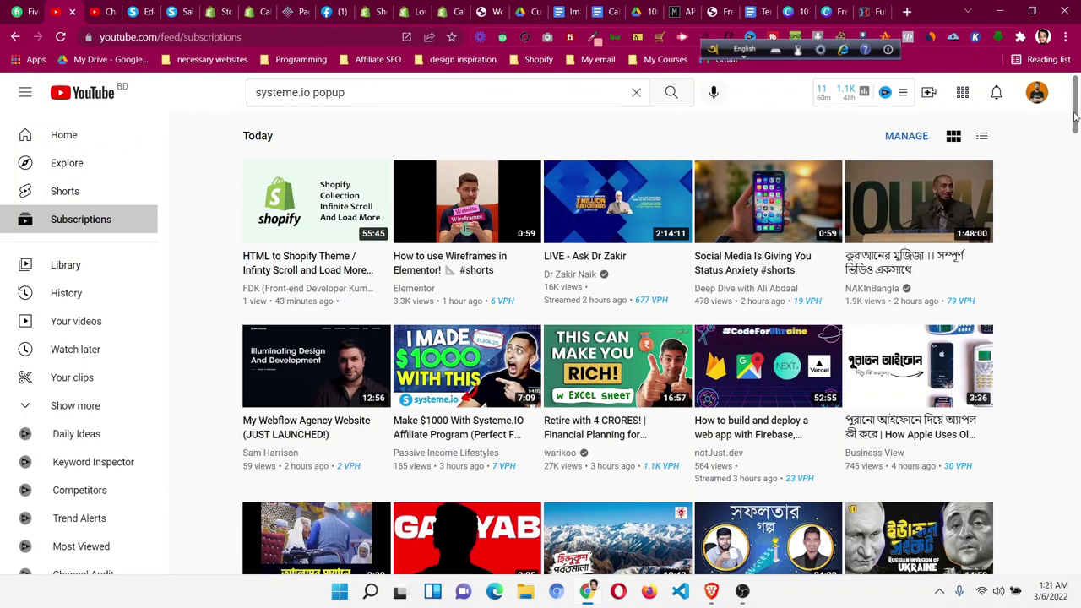
pyautogui.click(1038, 92)
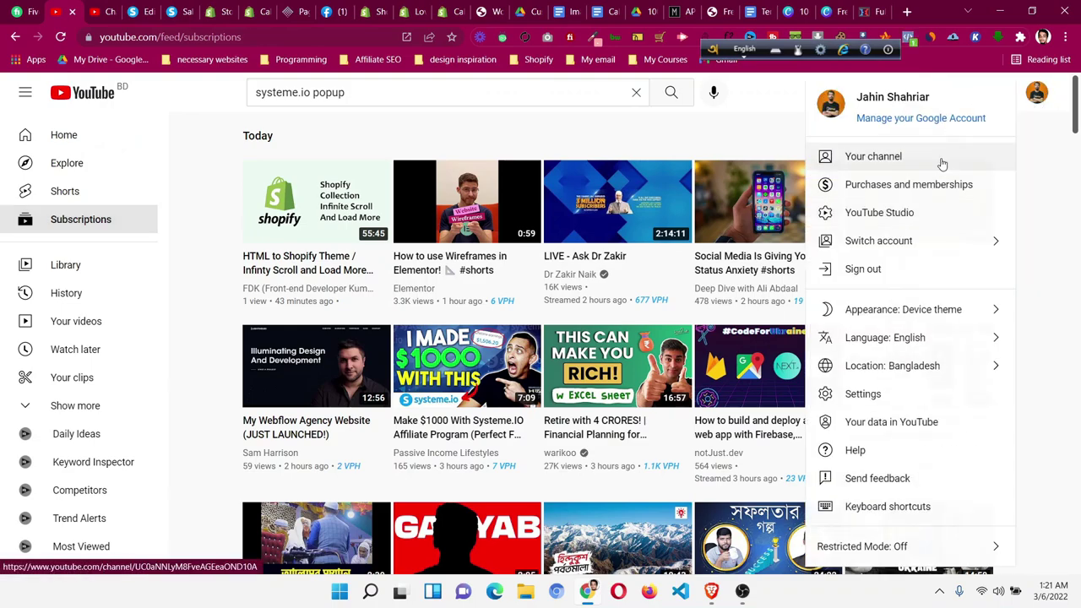
pyautogui.click(857, 155)
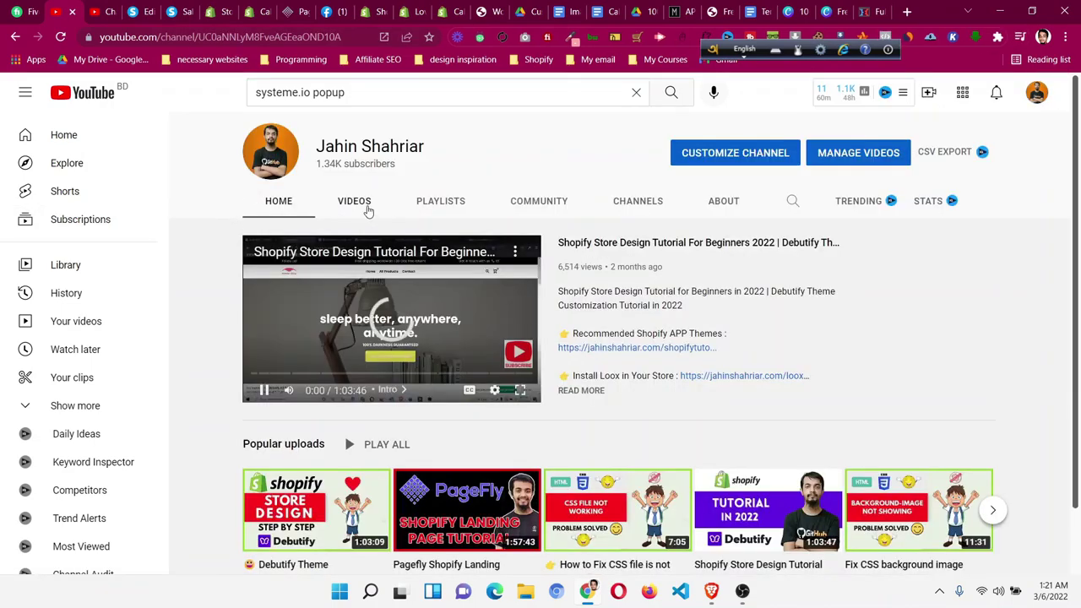
pyautogui.click(363, 207)
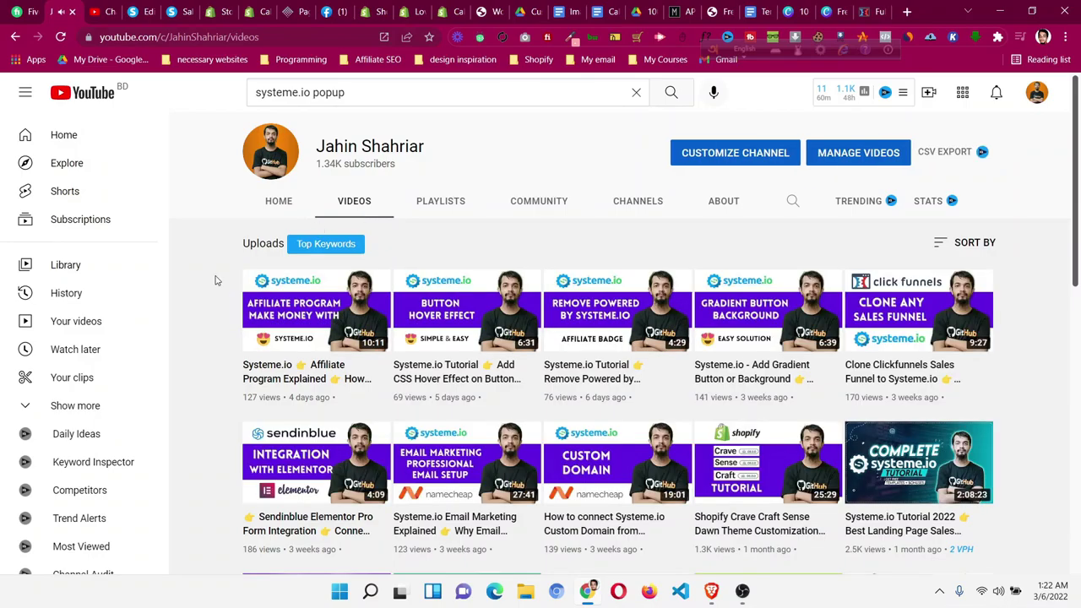
pyautogui.scroll(-3, 216, 285)
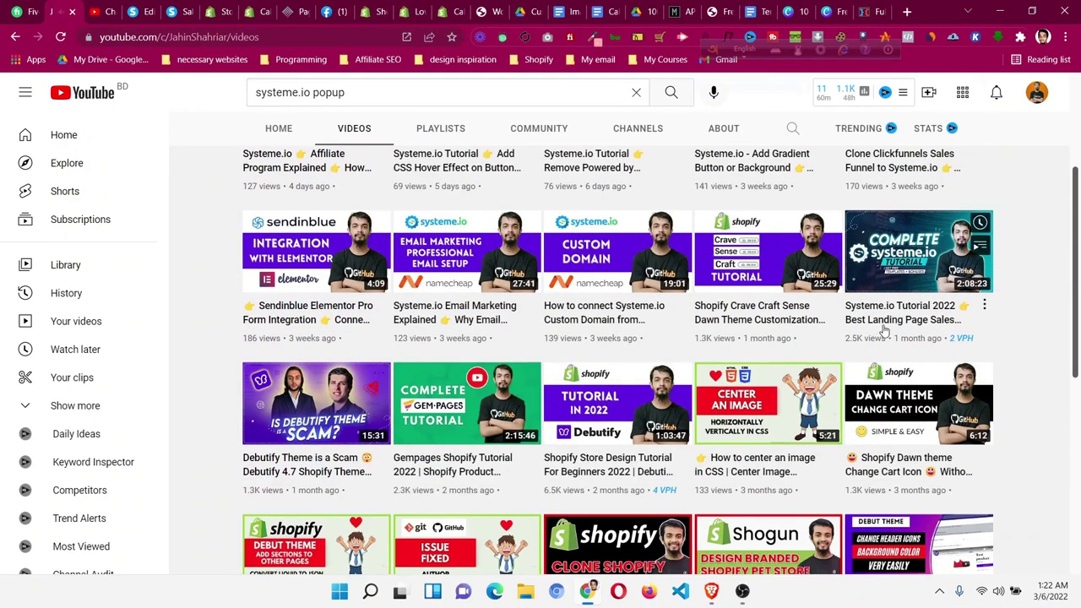
pyautogui.moveTo(902, 325)
pyautogui.scroll(2, 996, 422)
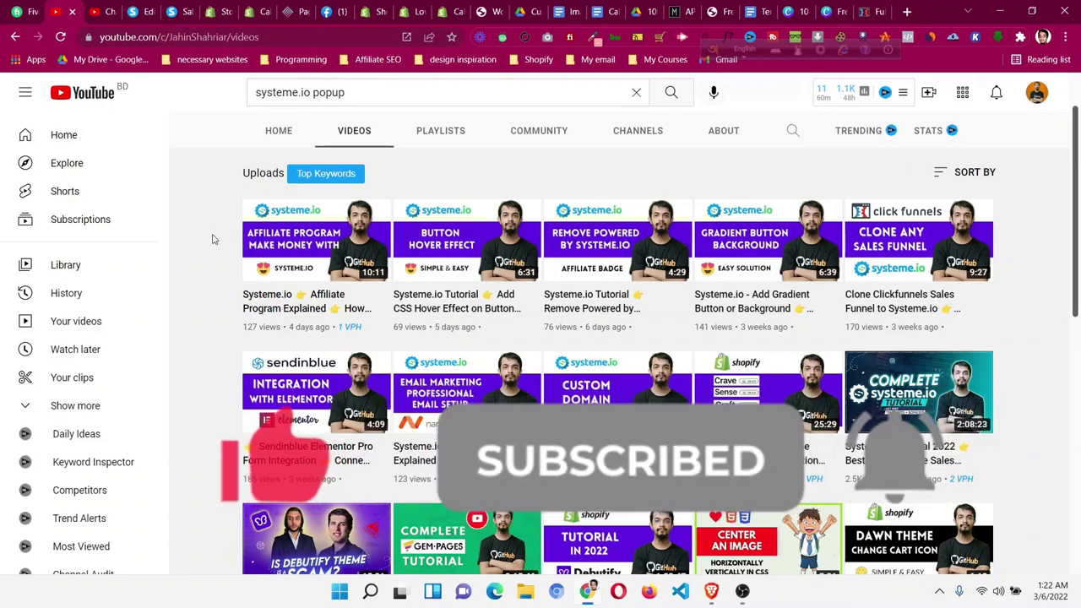
pyautogui.click(144, 11)
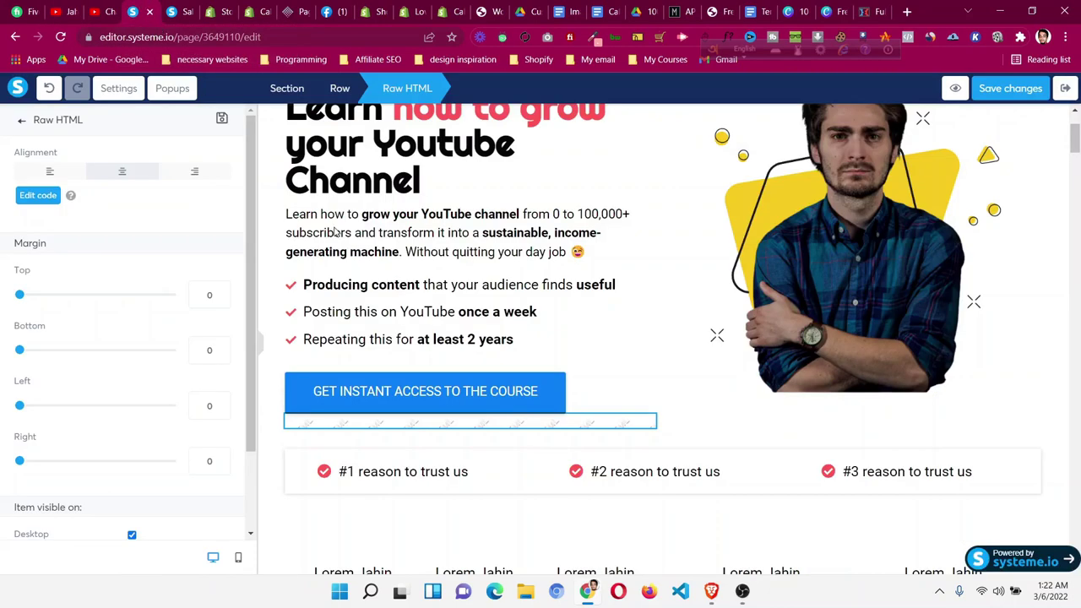
# Drop an Image element above the intro text of The Challenges of Being a YouTuber section.
pyautogui.click(279, 351)
pyautogui.scroll(-3, 386, 338)
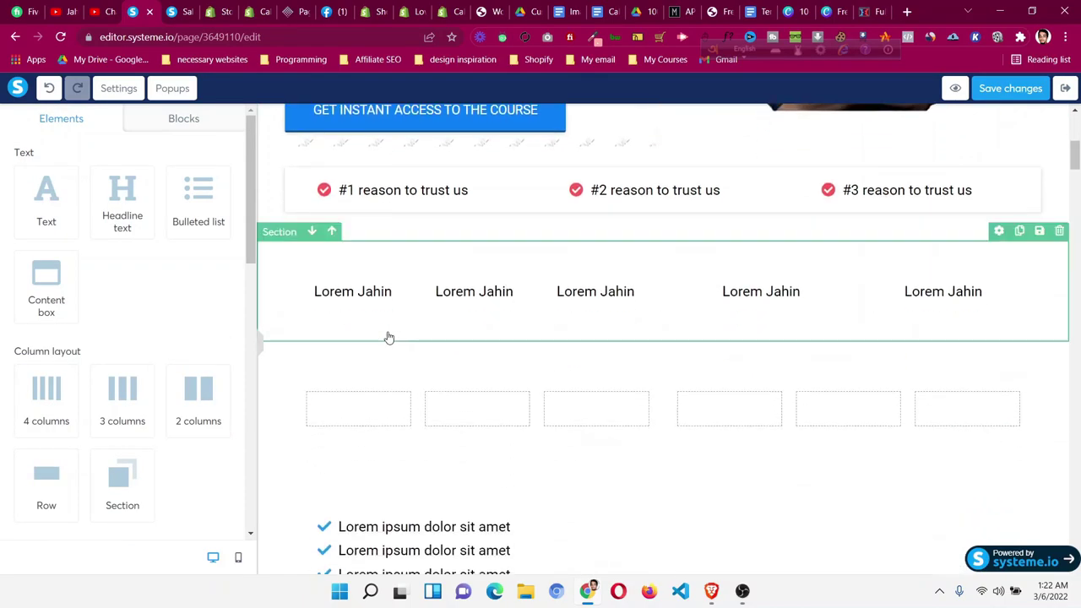
pyautogui.scroll(1, 440, 337)
pyautogui.scroll(-1, 857, 372)
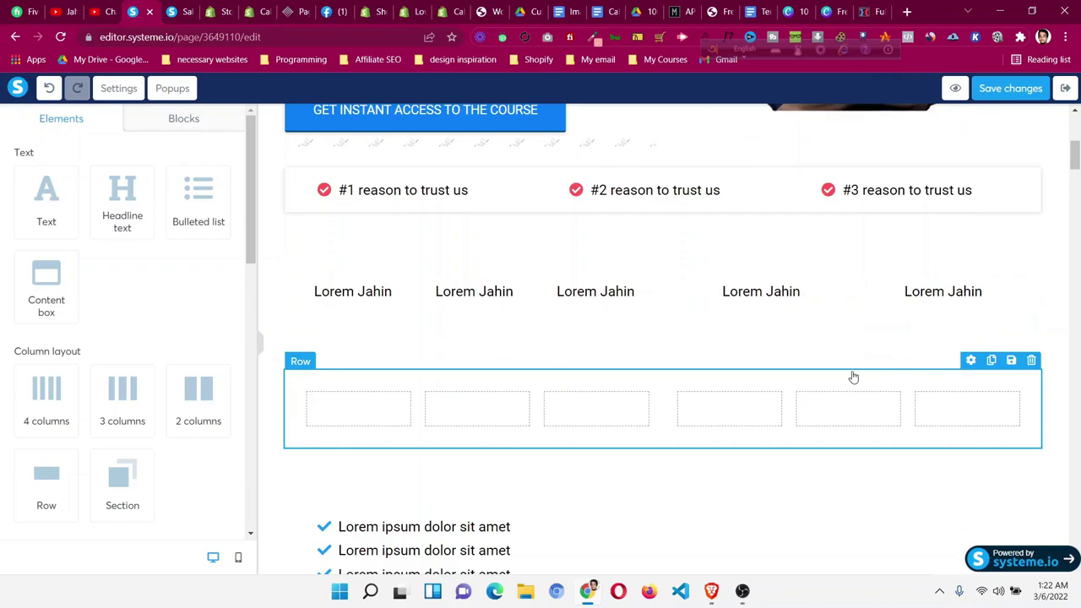
pyautogui.scroll(-7, 853, 378)
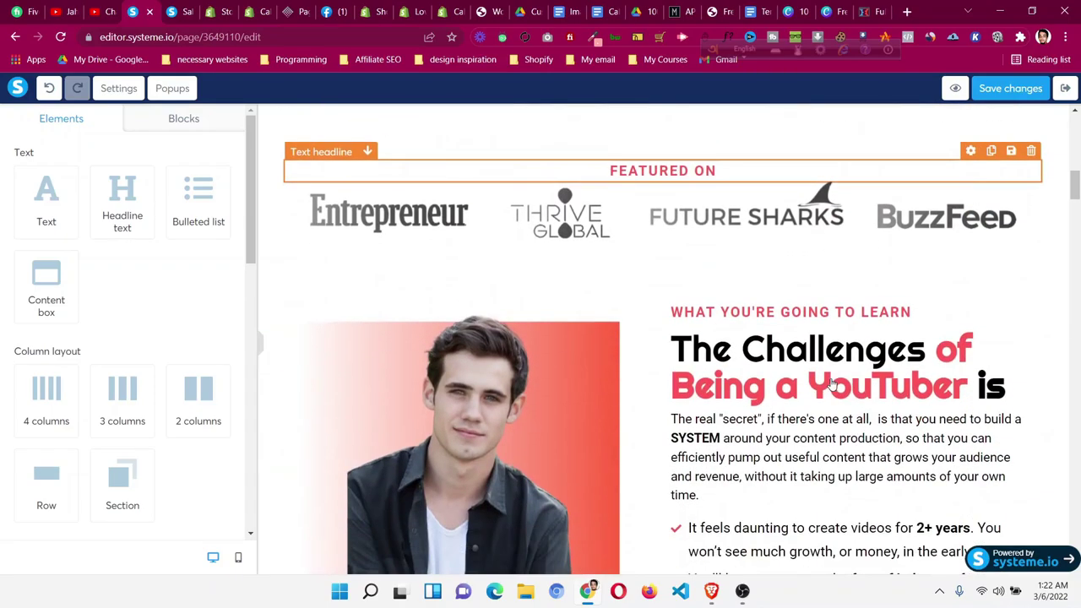
pyautogui.scroll(-3, 779, 376)
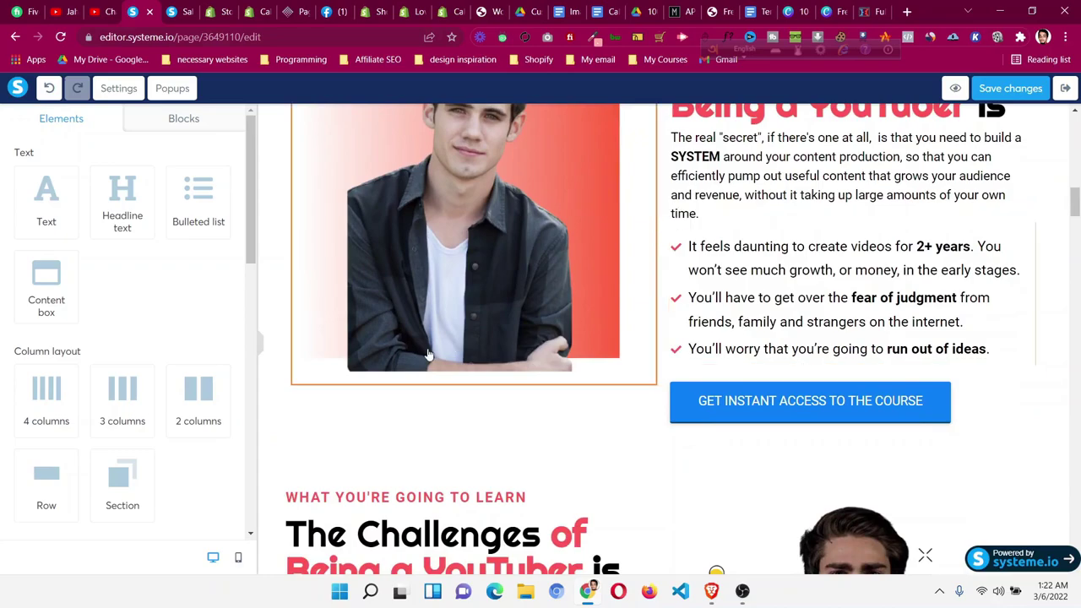
pyautogui.scroll(-4, 47, 287)
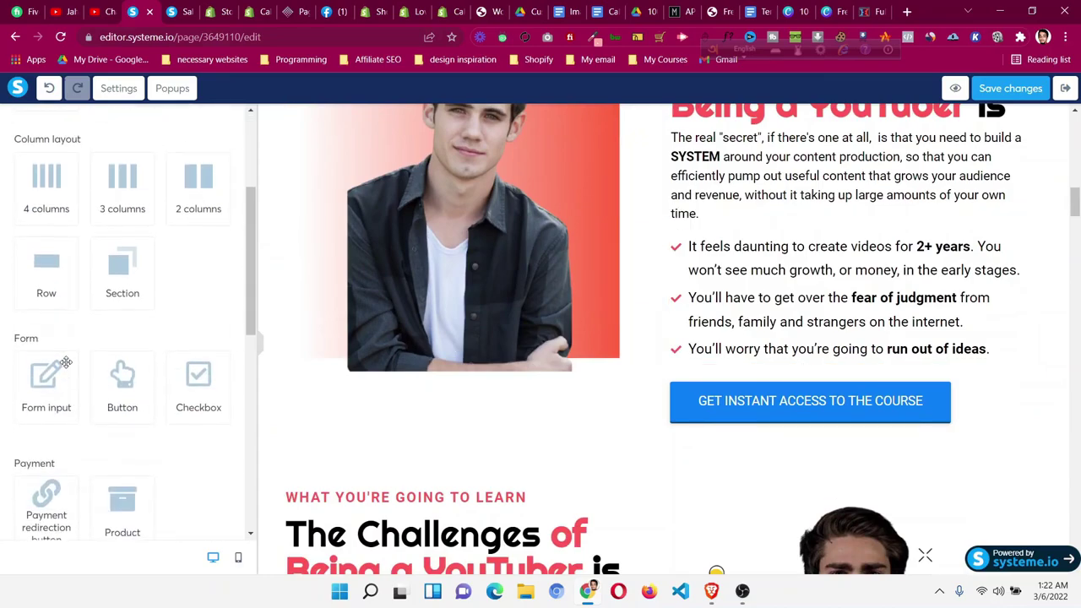
pyautogui.scroll(1, 393, 319)
pyautogui.scroll(-1, 90, 338)
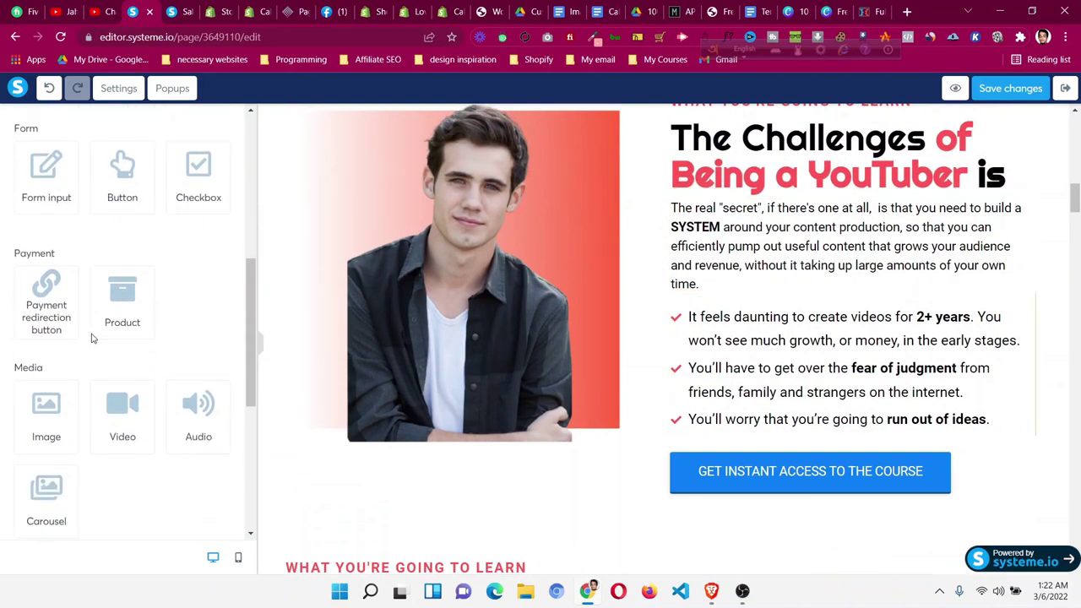
pyautogui.moveTo(51, 410); pyautogui.dragTo(823, 247)
# Insert the previously uploaded 6.png photo into the new image element.
pyautogui.click(864, 309)
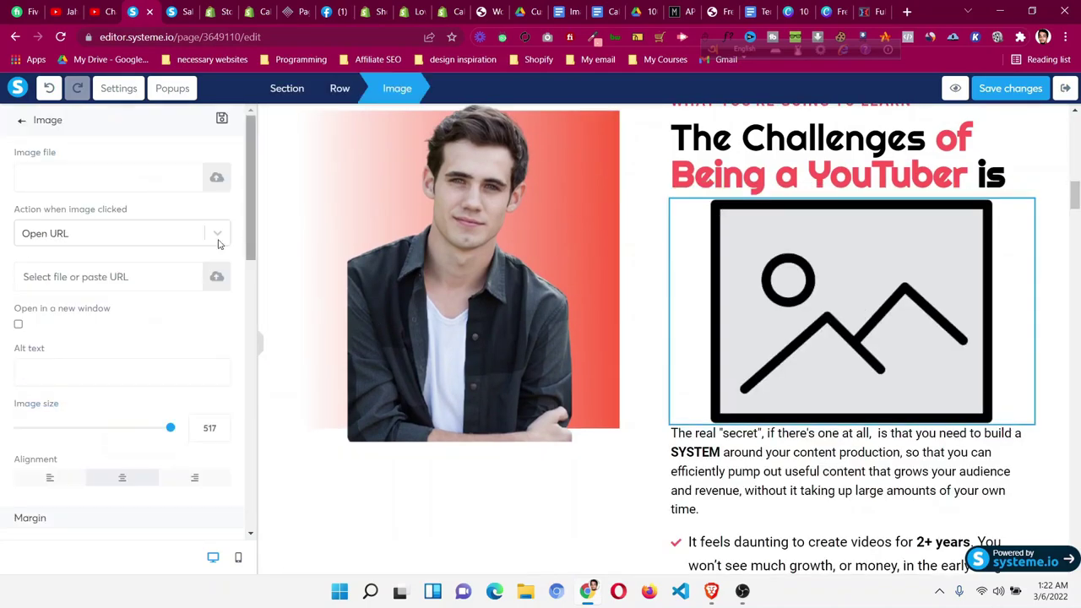
pyautogui.click(217, 178)
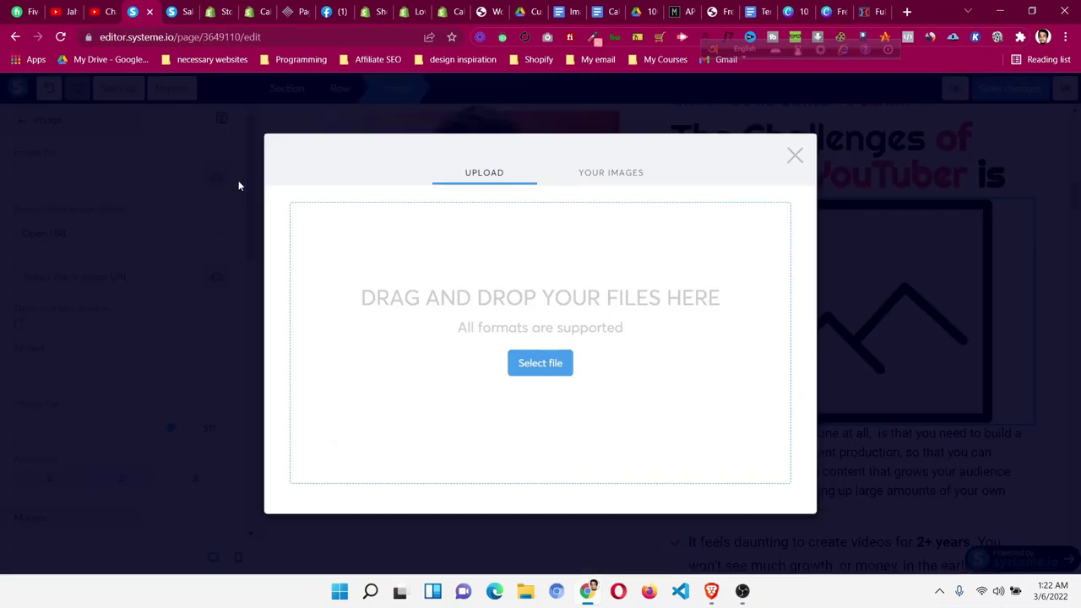
pyautogui.click(622, 169)
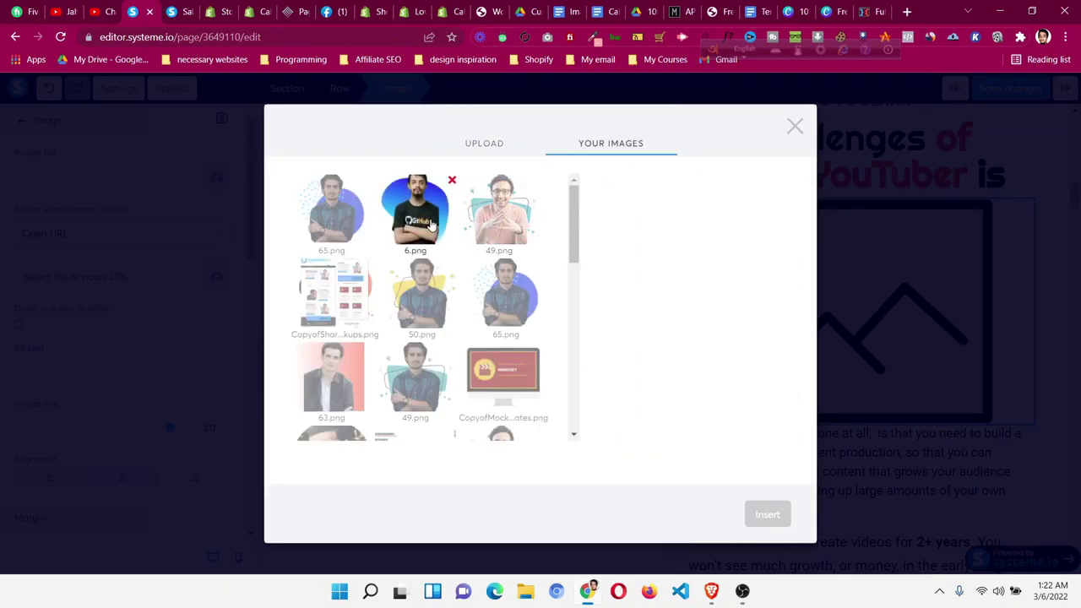
pyautogui.click(415, 211)
pyautogui.click(782, 517)
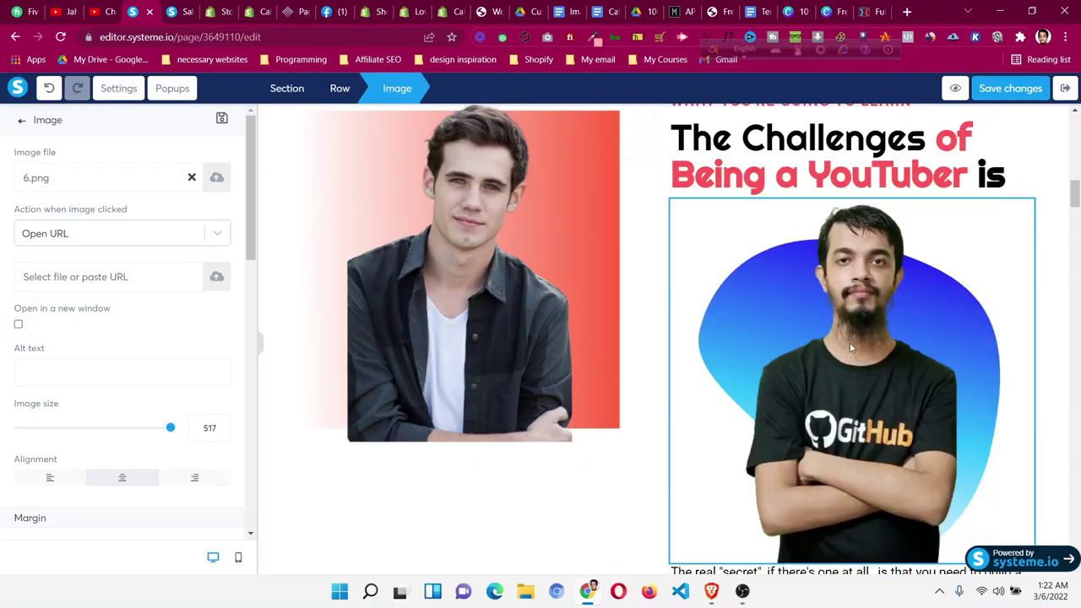
# Place a Raw HTML block below the 6.png photo and save the page changes.
pyautogui.scroll(-2, 851, 340)
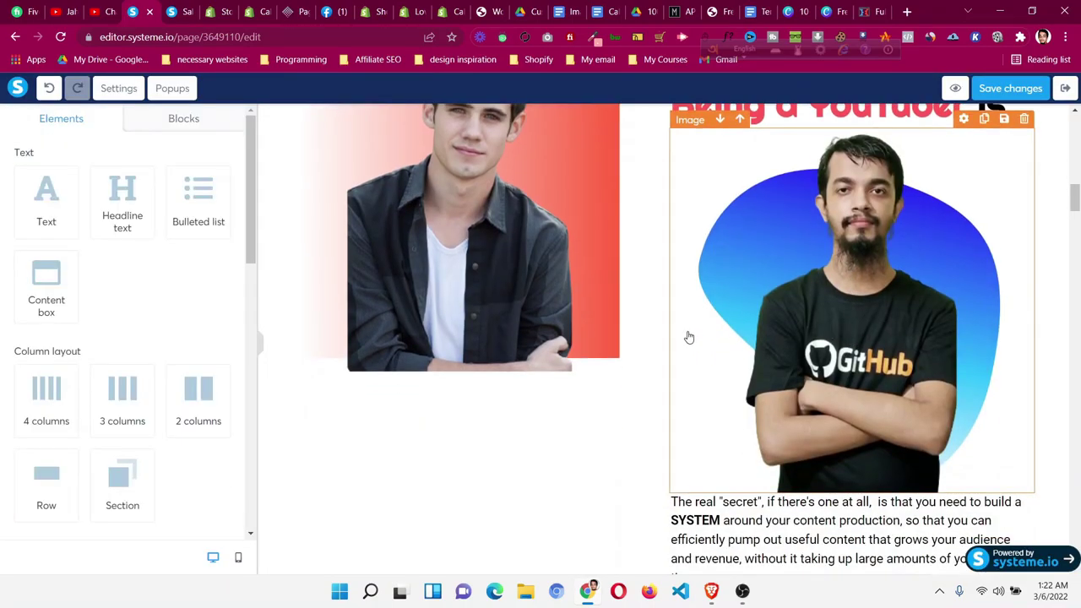
pyautogui.scroll(-1, 732, 393)
pyautogui.scroll(-1, 733, 394)
pyautogui.scroll(1, 879, 220)
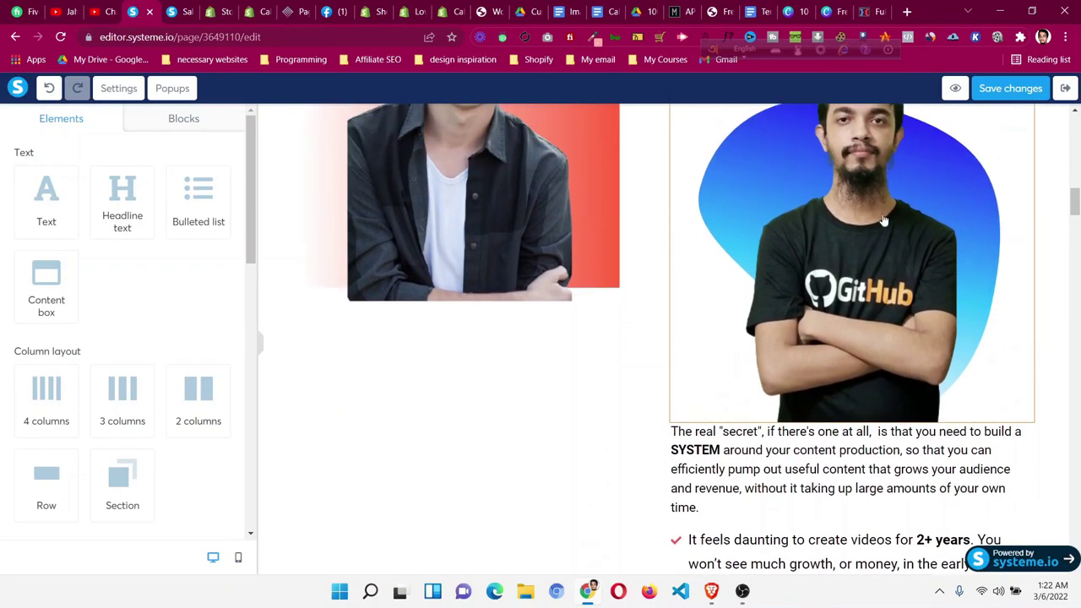
pyautogui.scroll(-8, 125, 309)
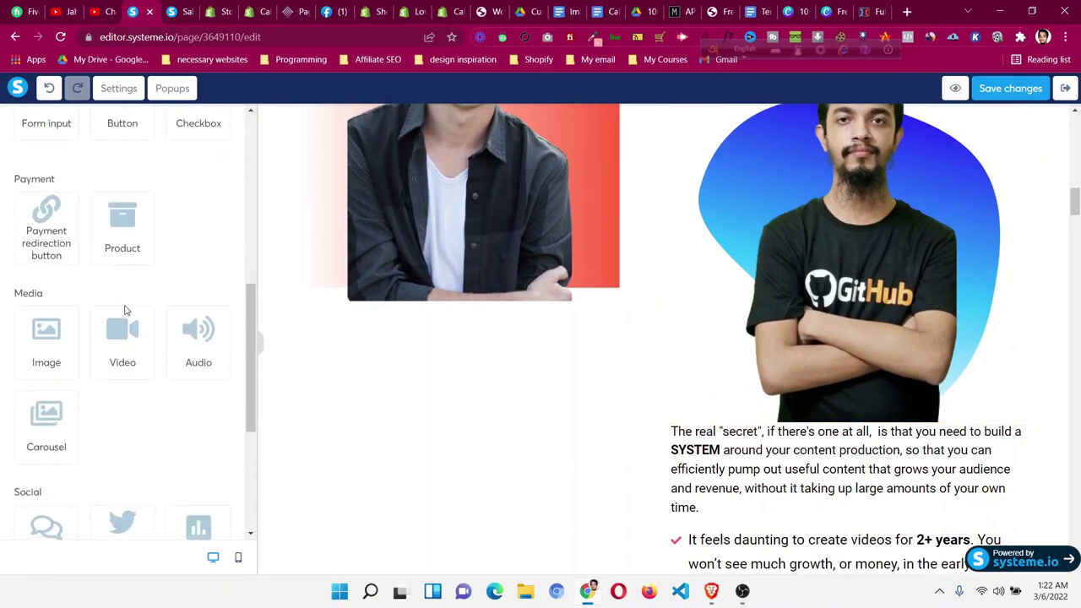
pyautogui.scroll(-2, 124, 314)
pyautogui.moveTo(47, 460); pyautogui.dragTo(851, 440)
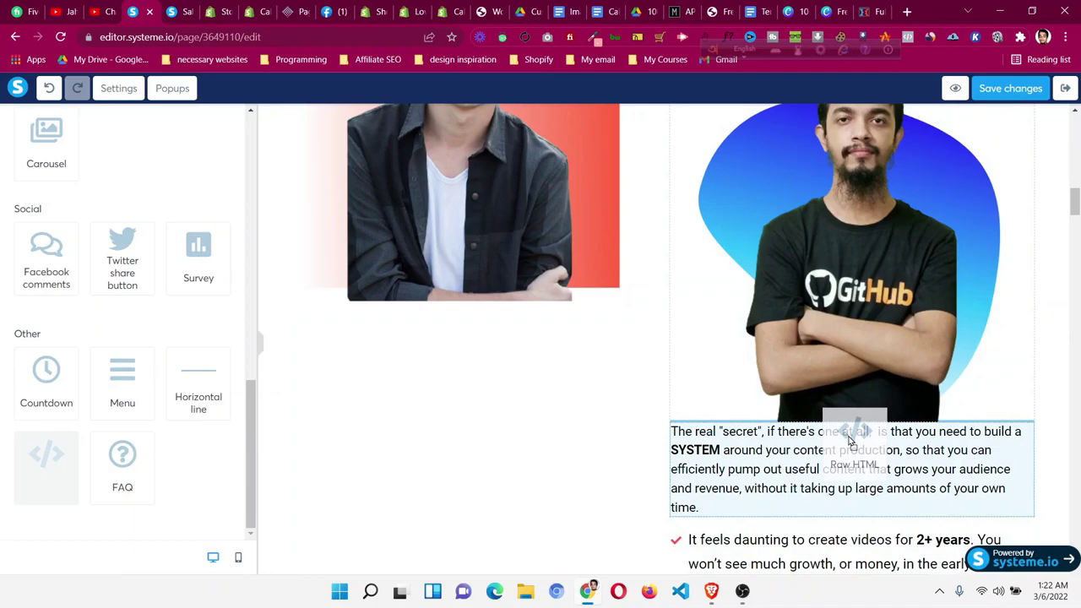
pyautogui.moveTo(851, 439); pyautogui.dragTo(853, 440)
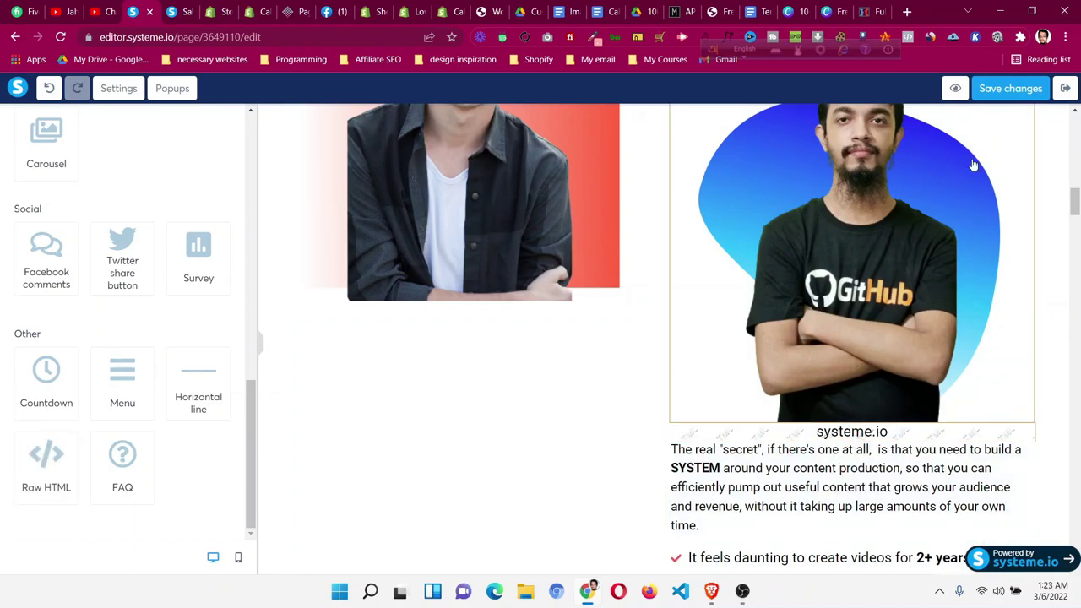
pyautogui.click(982, 91)
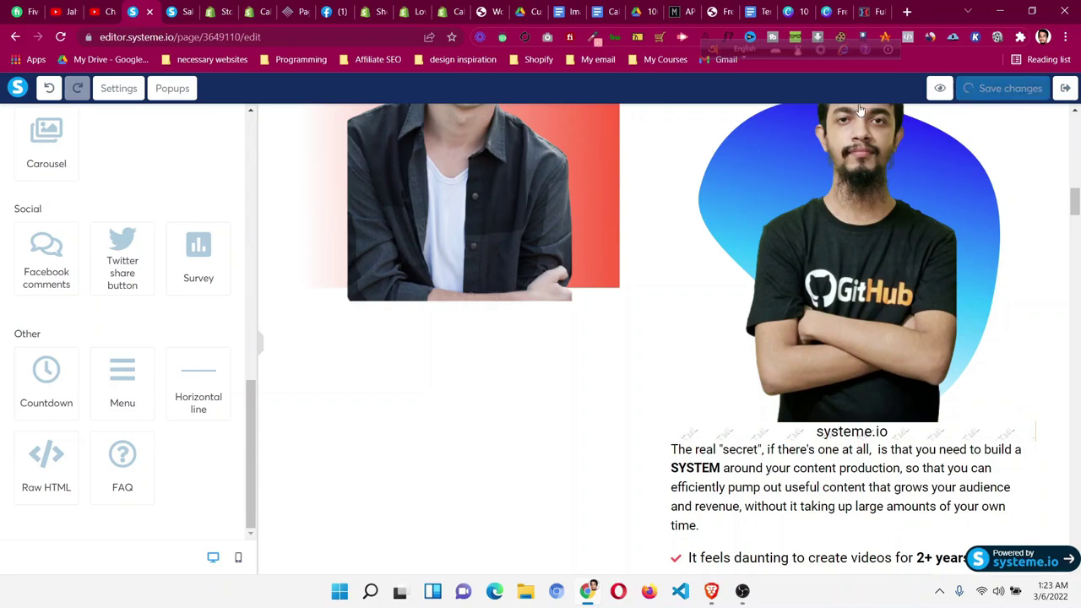
pyautogui.click(582, 8)
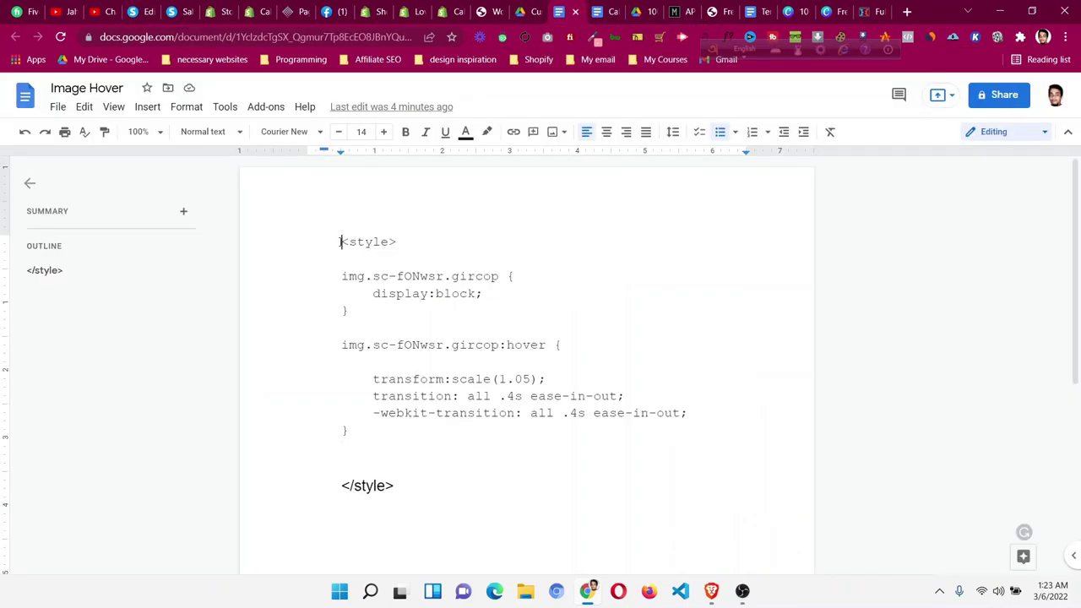
# Copy the full hover-zoom CSS block from <style> to </style> in the Image Hover doc.
pyautogui.moveTo(341, 241); pyautogui.dragTo(349, 437)
pyautogui.rightClick(351, 392)
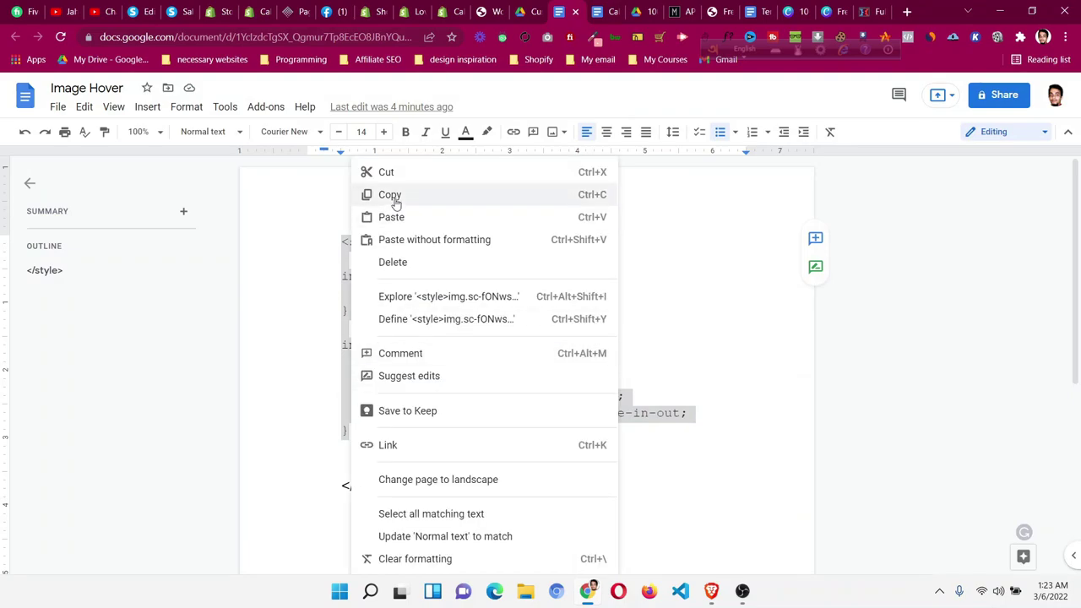
pyautogui.click(422, 200)
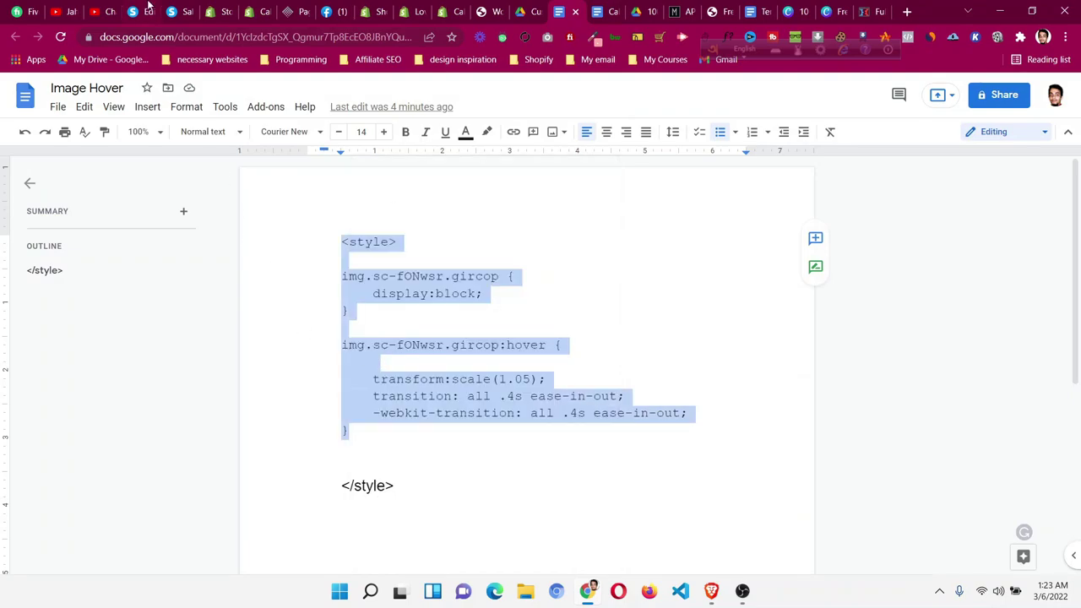
pyautogui.rightClick(350, 379)
pyautogui.click(397, 217)
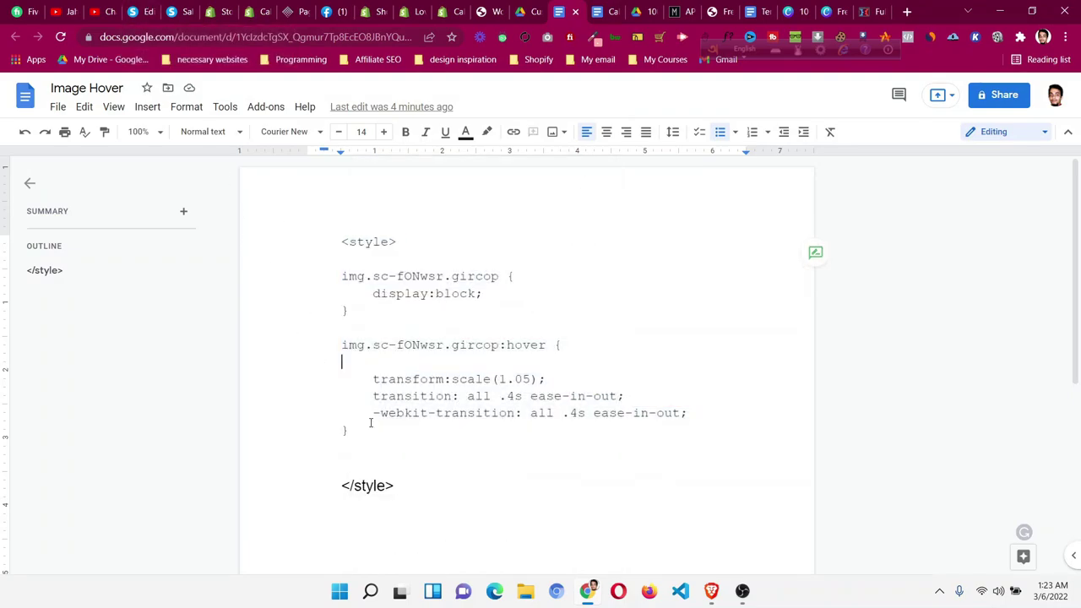
pyautogui.moveTo(405, 488); pyautogui.dragTo(353, 247)
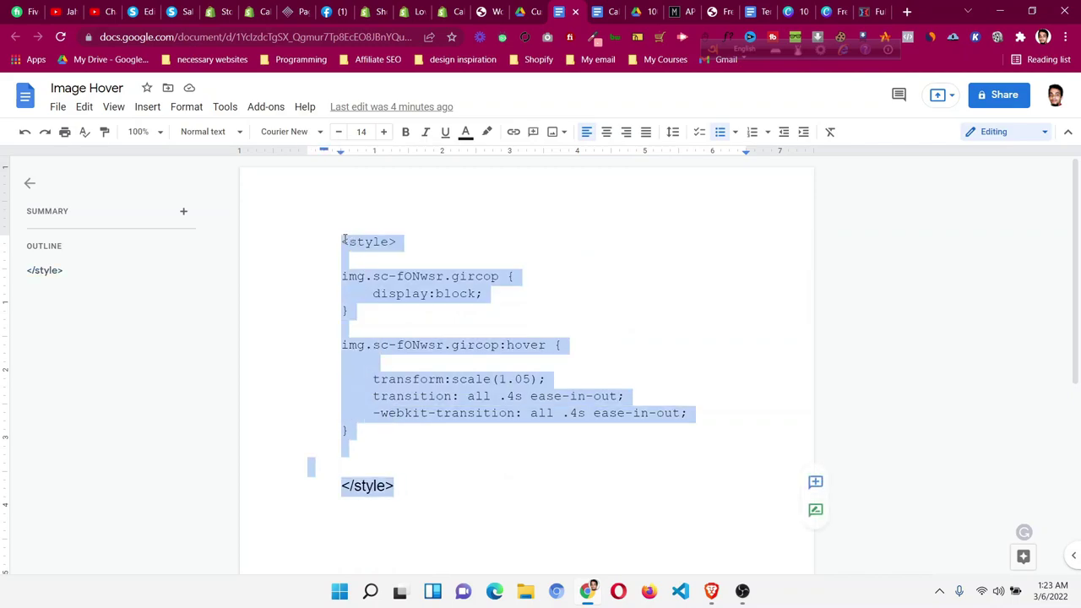
pyautogui.rightClick(354, 248)
pyautogui.click(411, 222)
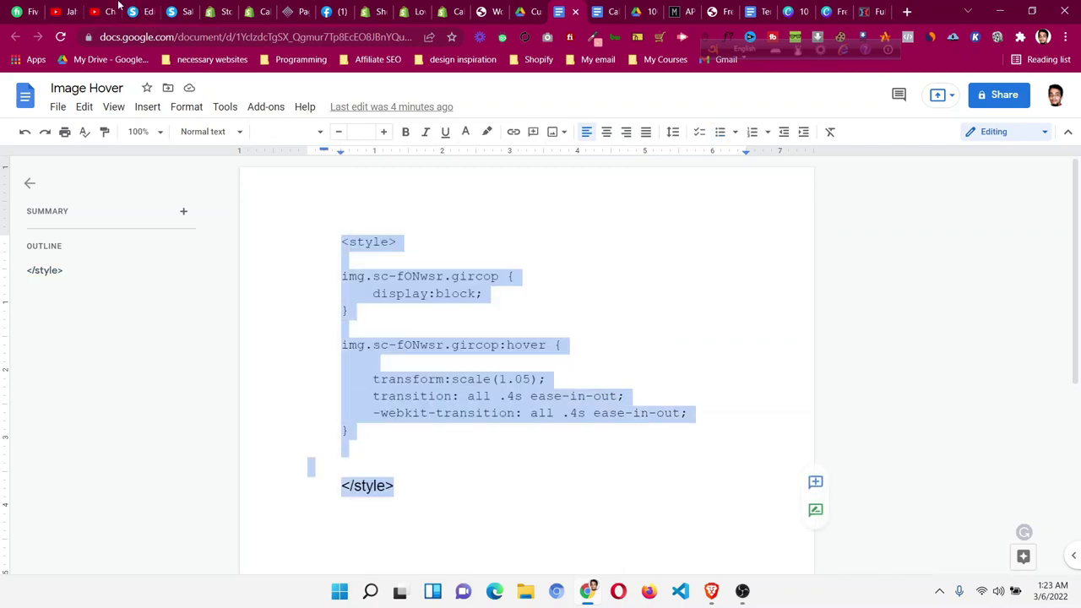
pyautogui.click(144, 9)
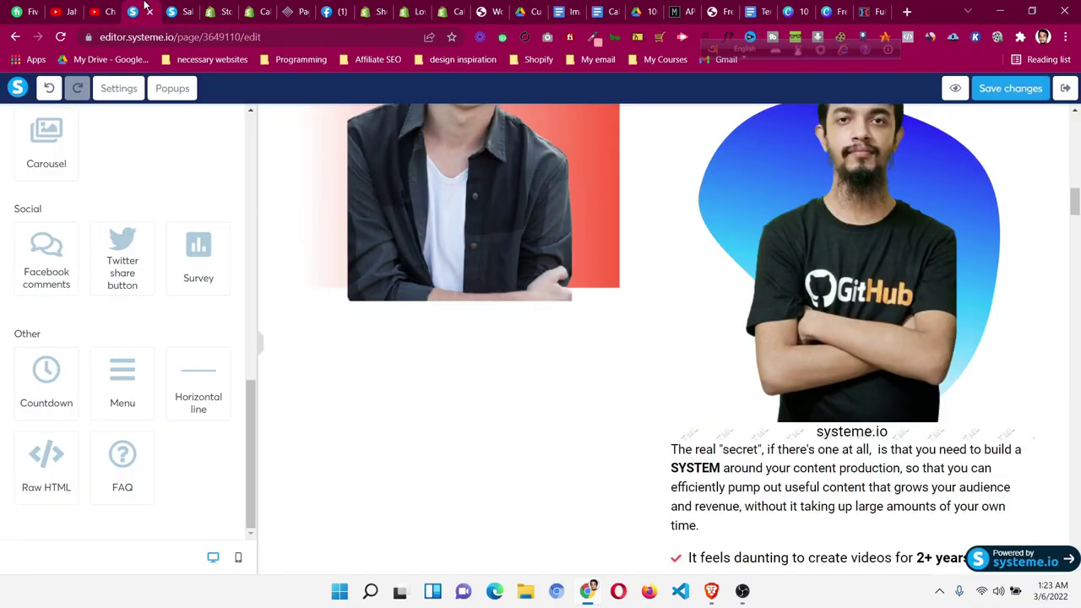
# Replace the Raw HTML block's placeholder h2 code with the pasted hover-zoom CSS and save it.
pyautogui.click(821, 434)
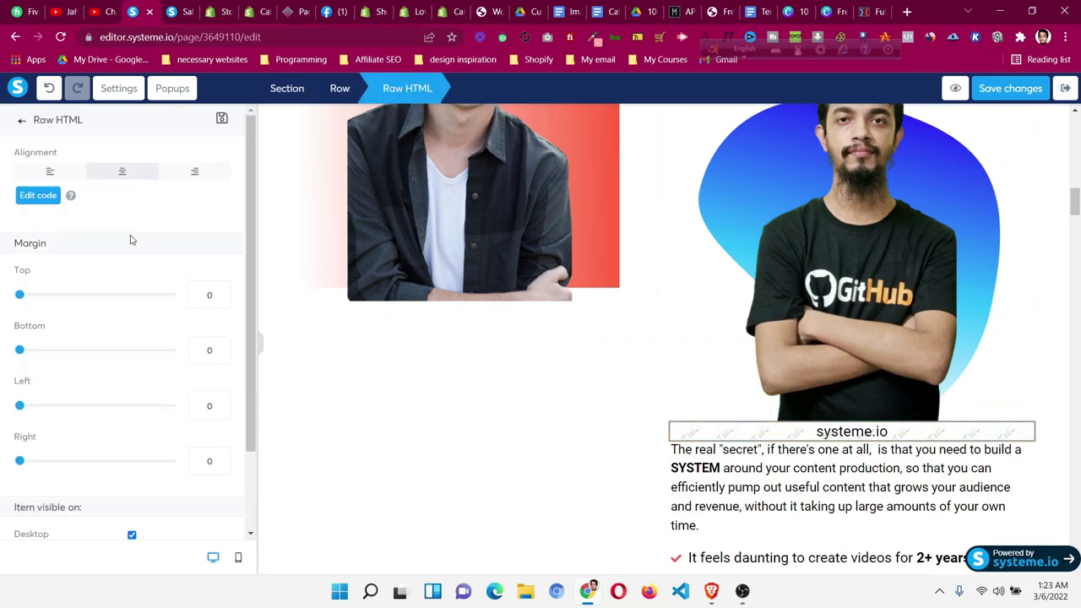
pyautogui.click(38, 196)
pyautogui.click(414, 244)
pyautogui.hotkey('ctrl', 'a')
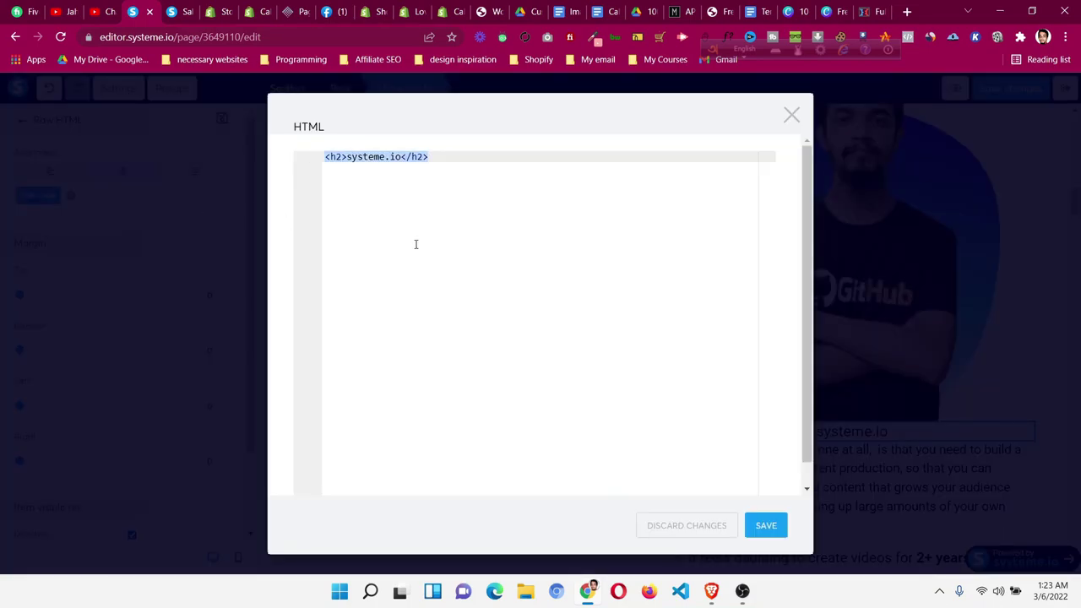
pyautogui.press('BackSpace')
pyautogui.hotkey('ctrl', 'v')
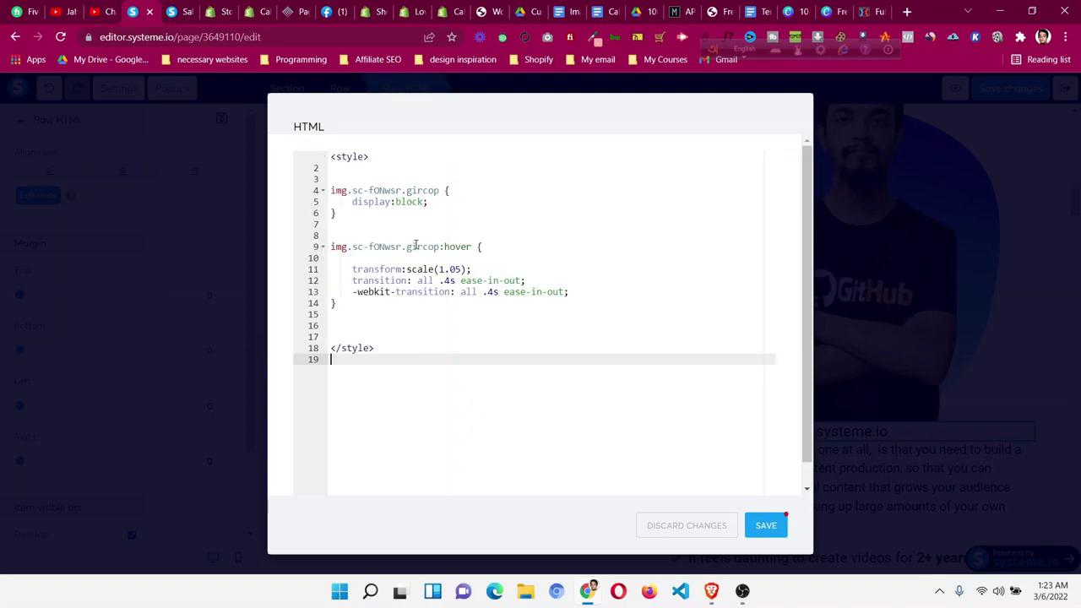
pyautogui.click(770, 527)
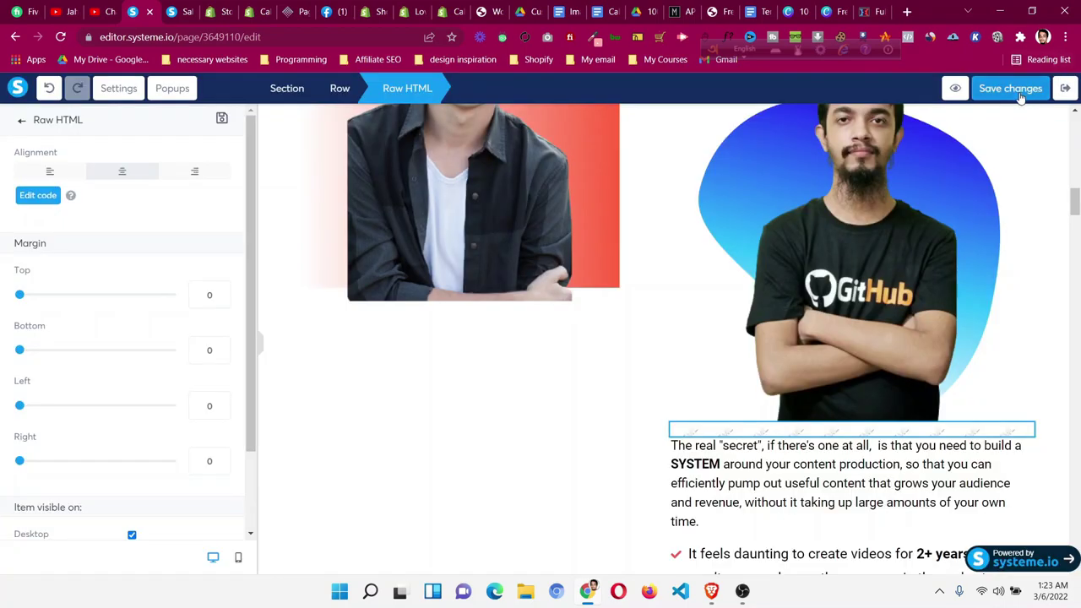
pyautogui.click(1019, 95)
# Select the GitHub photo and scroll its settings down to the advanced HTML attributes.
pyautogui.click(893, 293)
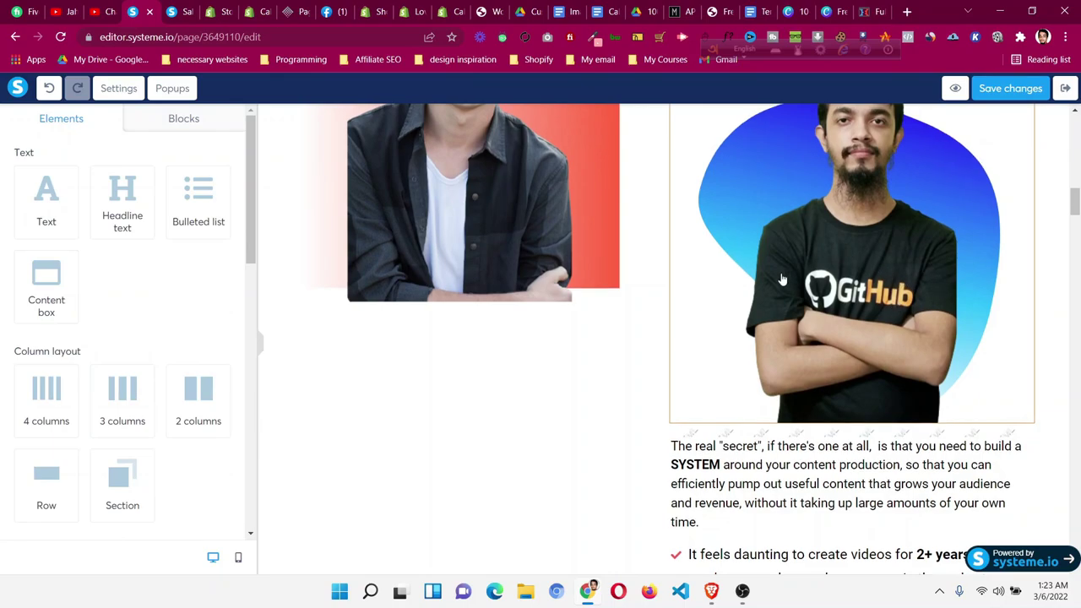
pyautogui.scroll(1, 845, 283)
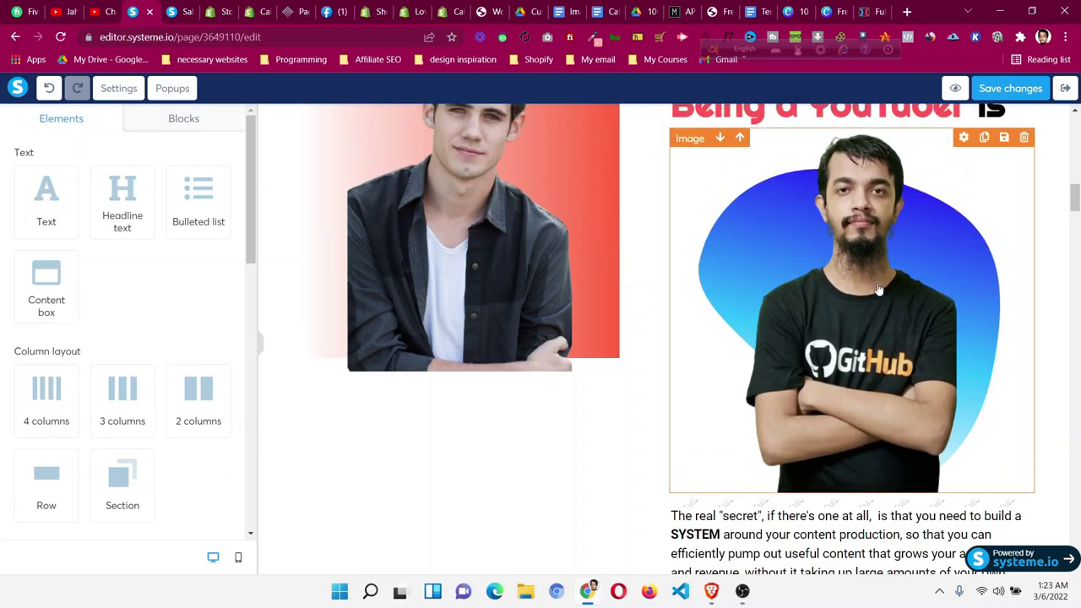
pyautogui.click(879, 289)
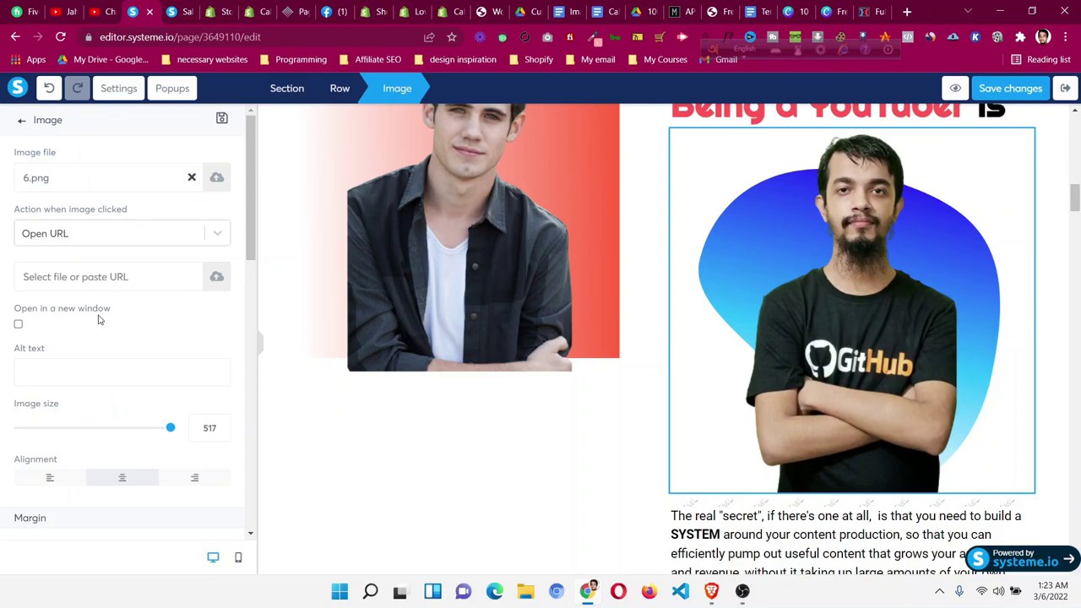
pyautogui.scroll(-5, 101, 325)
pyautogui.scroll(-3, 108, 328)
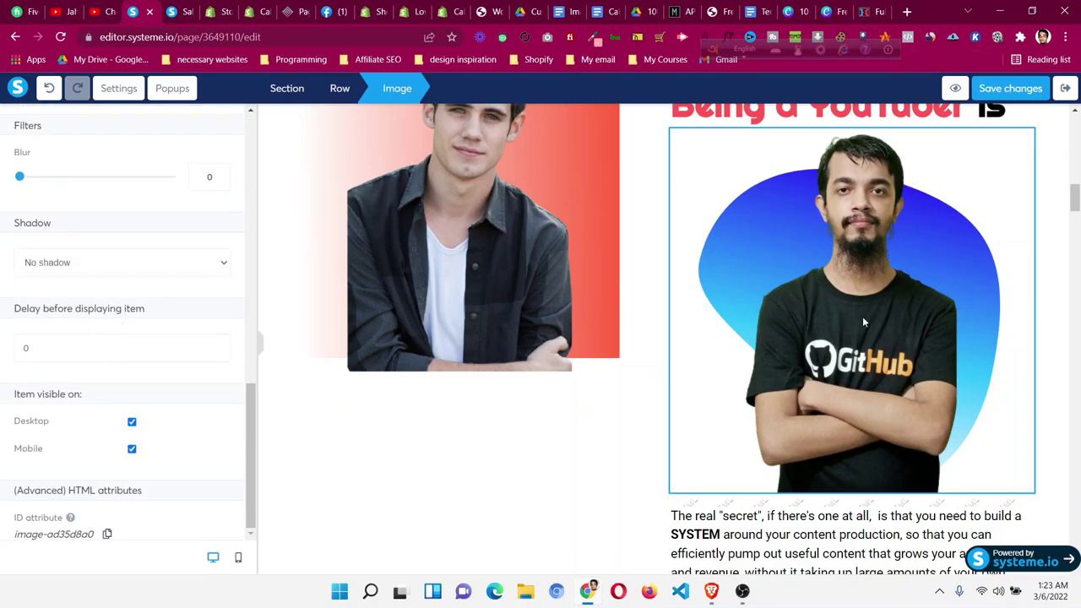
pyautogui.click(673, 302)
pyautogui.scroll(-4, 139, 287)
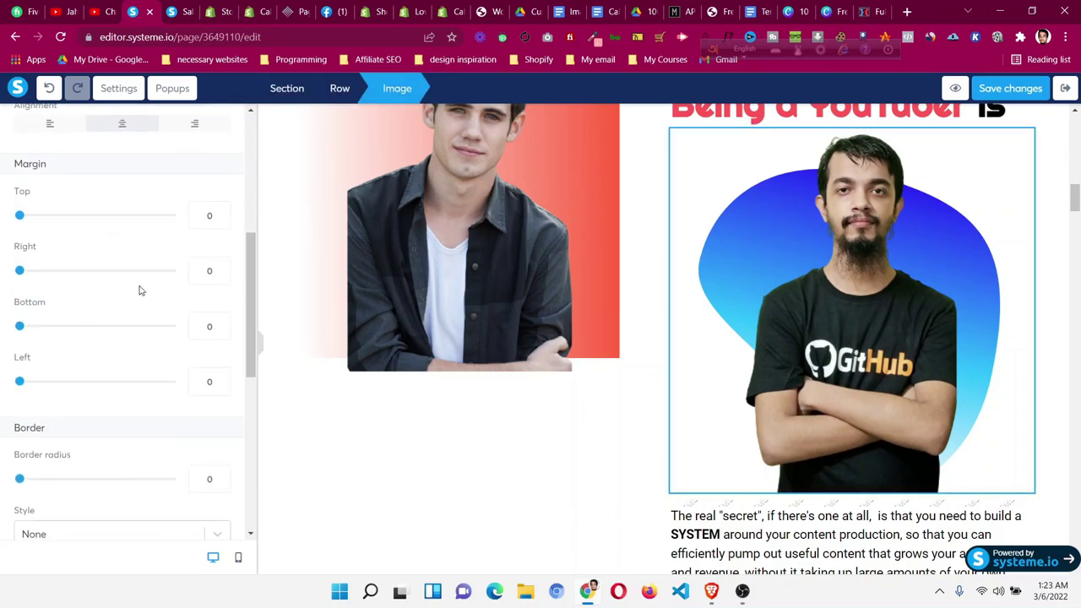
pyautogui.scroll(-6, 141, 291)
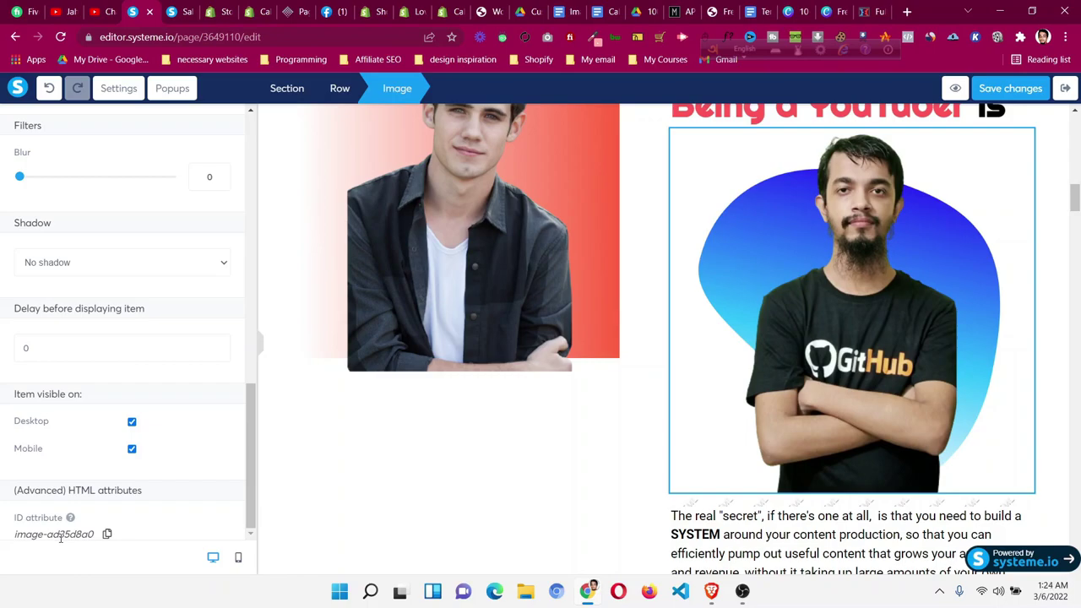
# Copy the photo's ID attribute value, image-ad35d8a0.
pyautogui.tripleClick(61, 535)
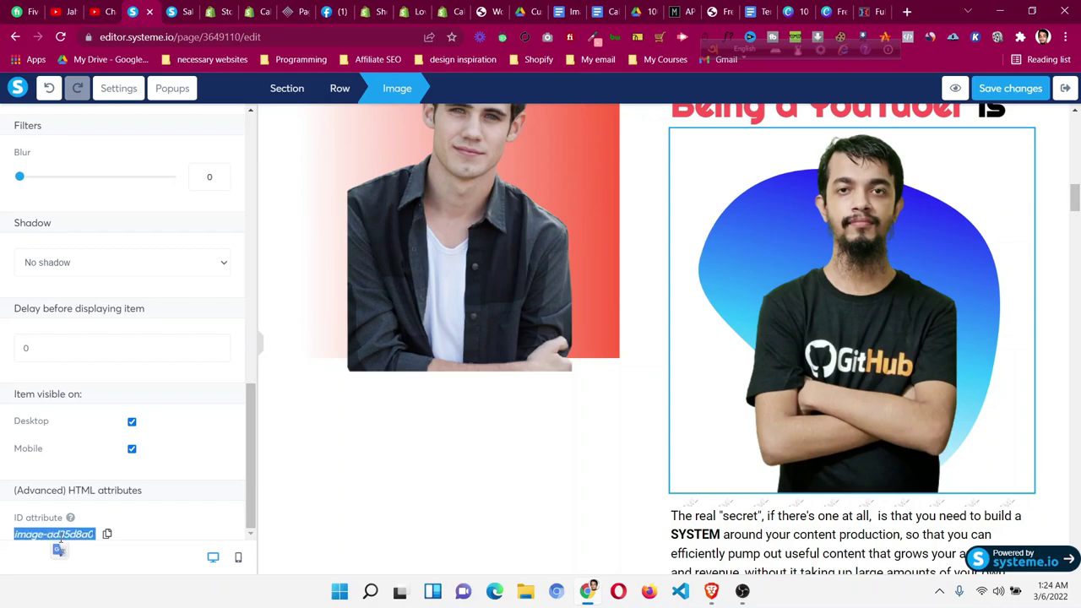
pyautogui.rightClick(61, 537)
pyautogui.click(116, 413)
pyautogui.click(853, 504)
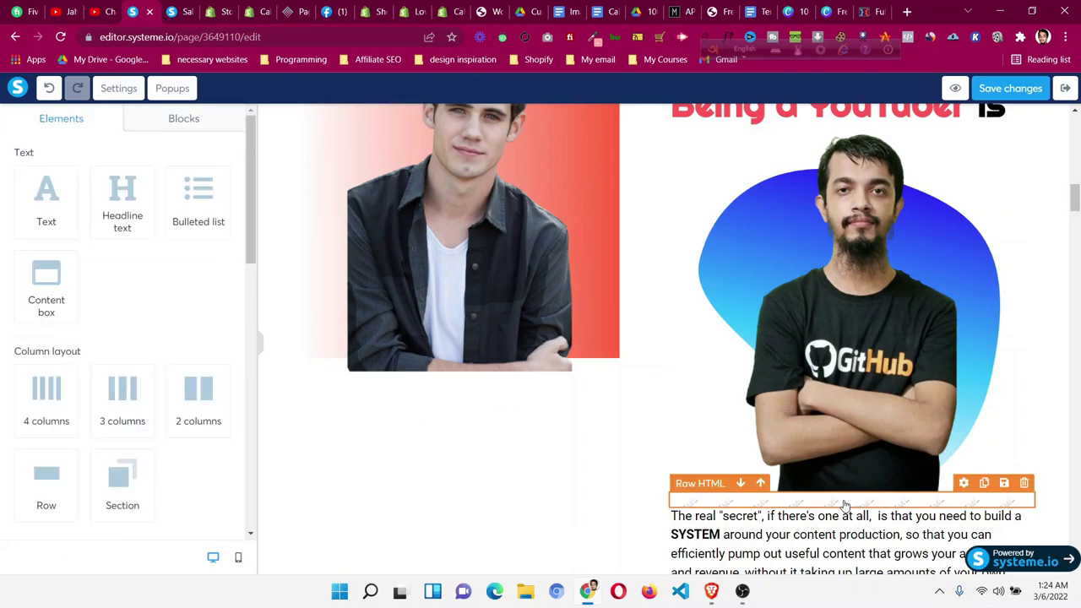
# Replace the line 4 selector img.sc-fONwsr.gircop with #image-ad35d8a0 in the Raw HTML code.
pyautogui.click(49, 200)
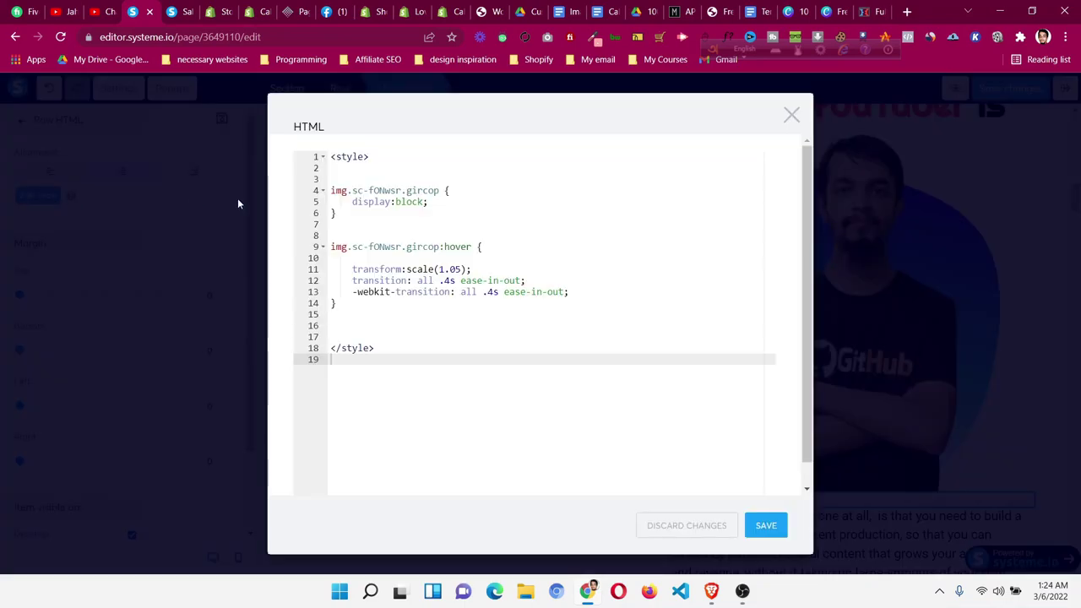
pyautogui.moveTo(332, 190); pyautogui.dragTo(440, 191)
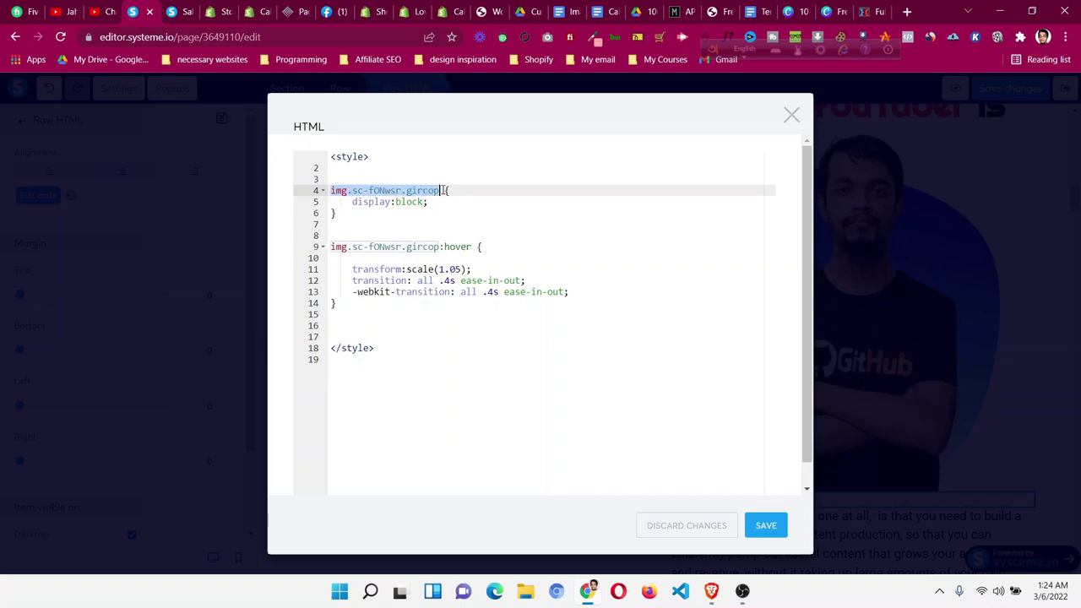
pyautogui.hotkey('ctrl', 'v')
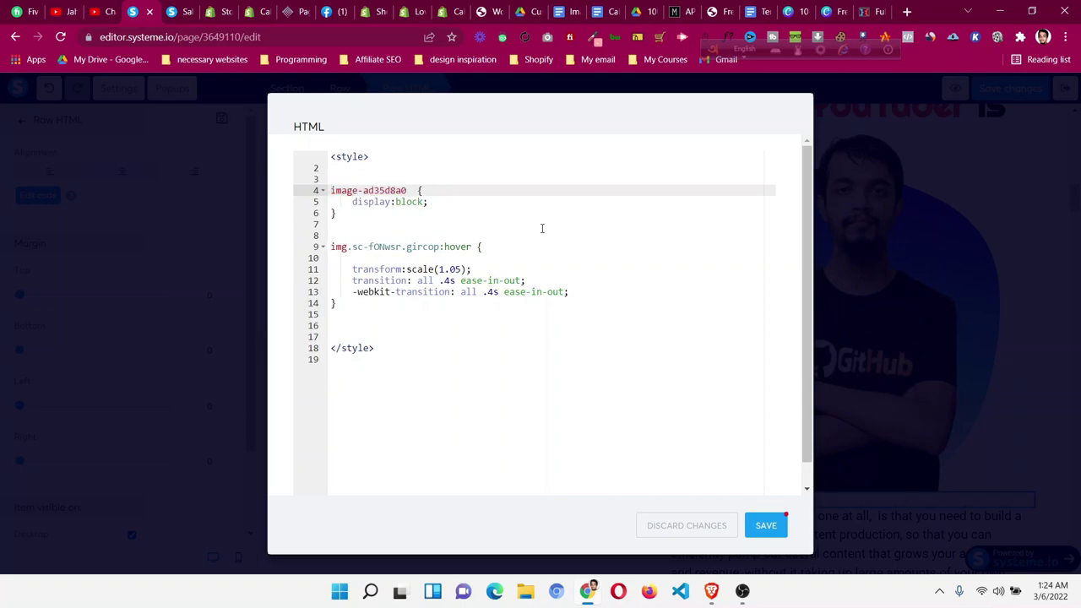
pyautogui.press('Home')
pyautogui.write('#')
# Change the line 9 hover selector to #image-ad35d8a0, then save the code and the page.
pyautogui.moveTo(331, 247); pyautogui.dragTo(375, 246)
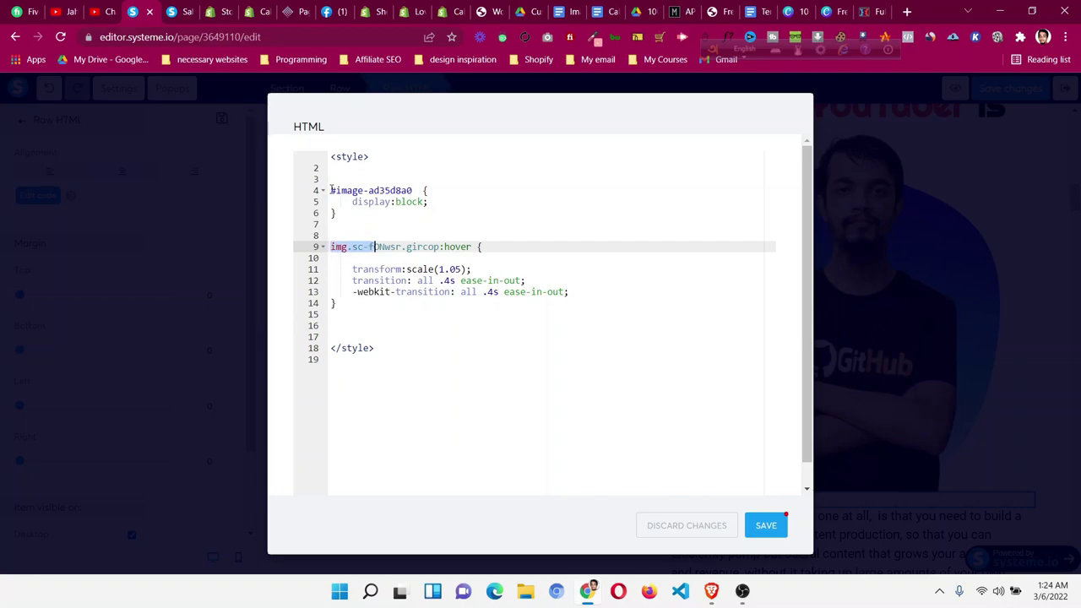
pyautogui.moveTo(331, 191); pyautogui.dragTo(414, 191)
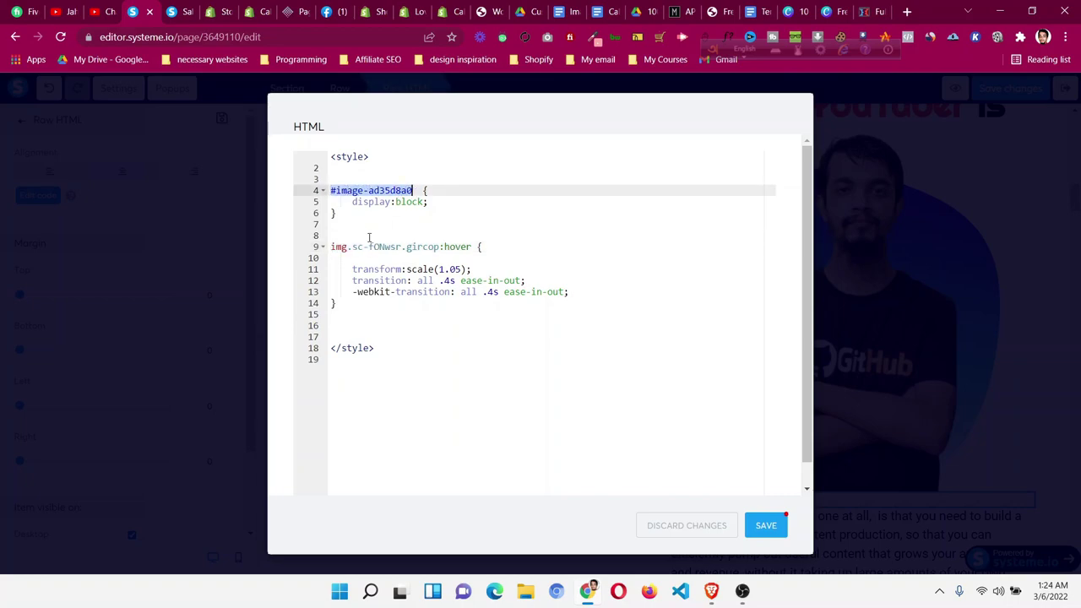
pyautogui.moveTo(331, 247); pyautogui.dragTo(441, 246)
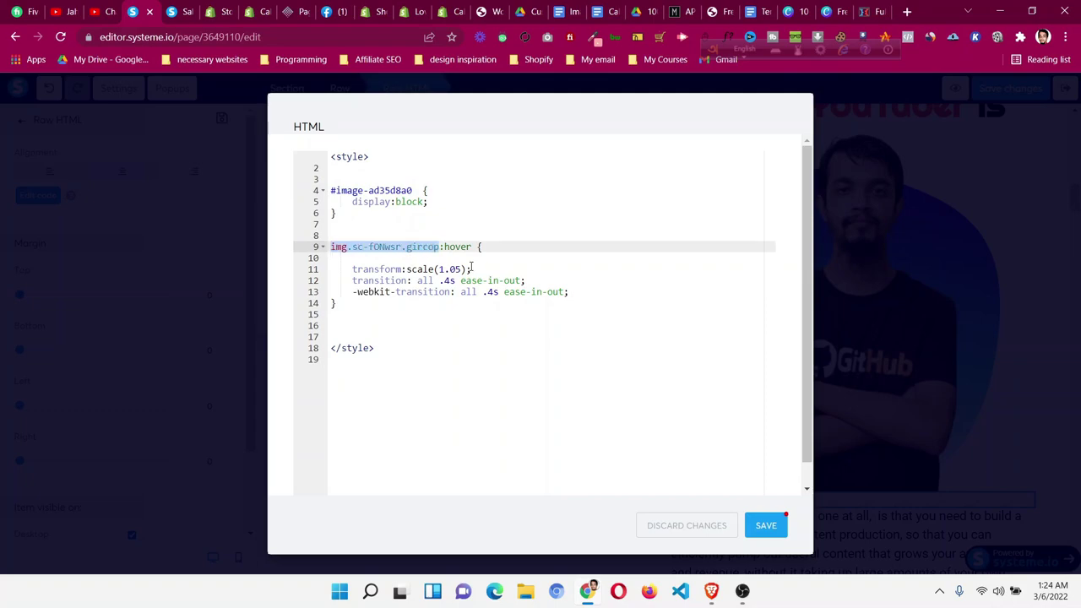
pyautogui.hotkey('ctrl', 'v')
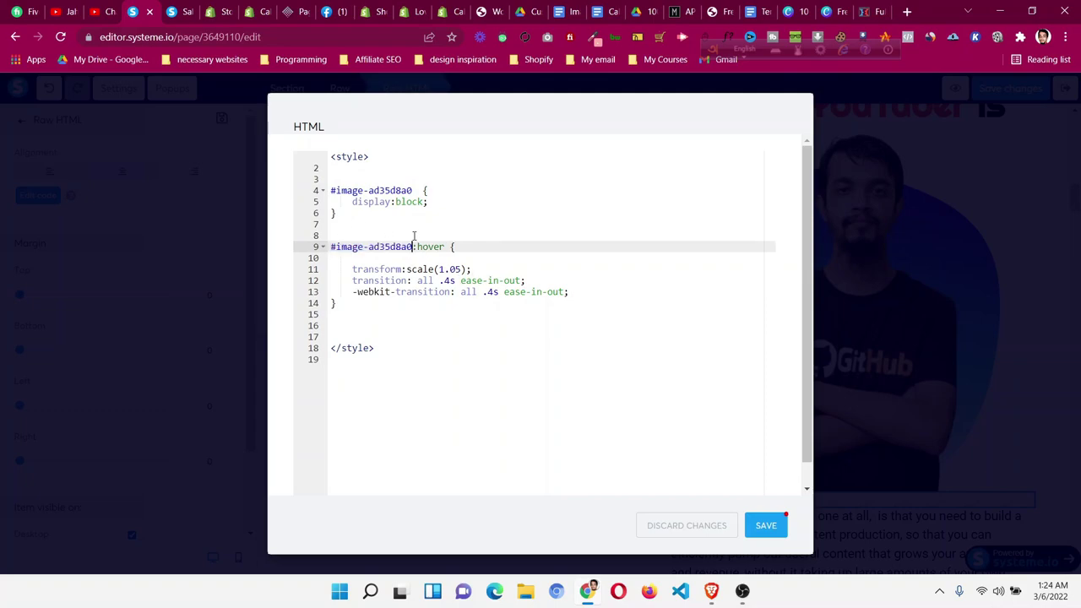
pyautogui.click(456, 247)
pyautogui.moveTo(353, 268); pyautogui.dragTo(397, 269)
pyautogui.click(410, 269)
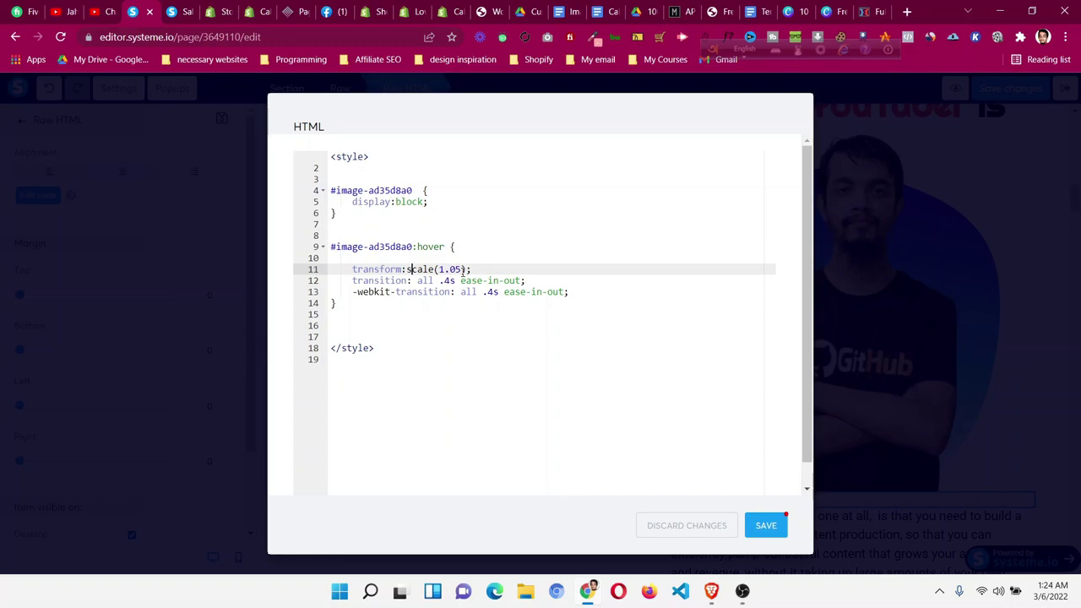
pyautogui.click(758, 528)
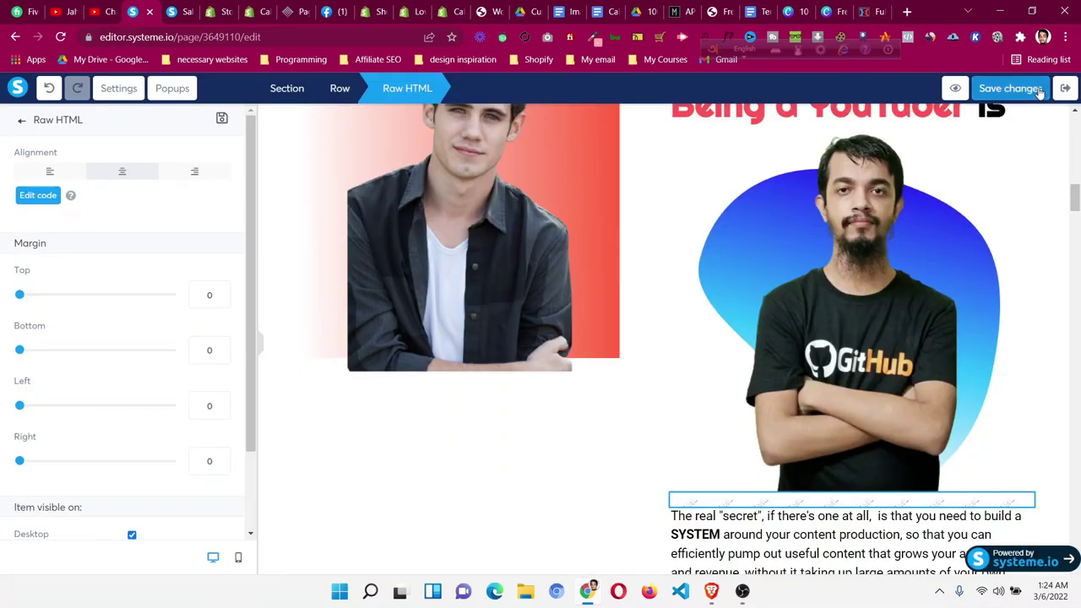
pyautogui.click(1039, 91)
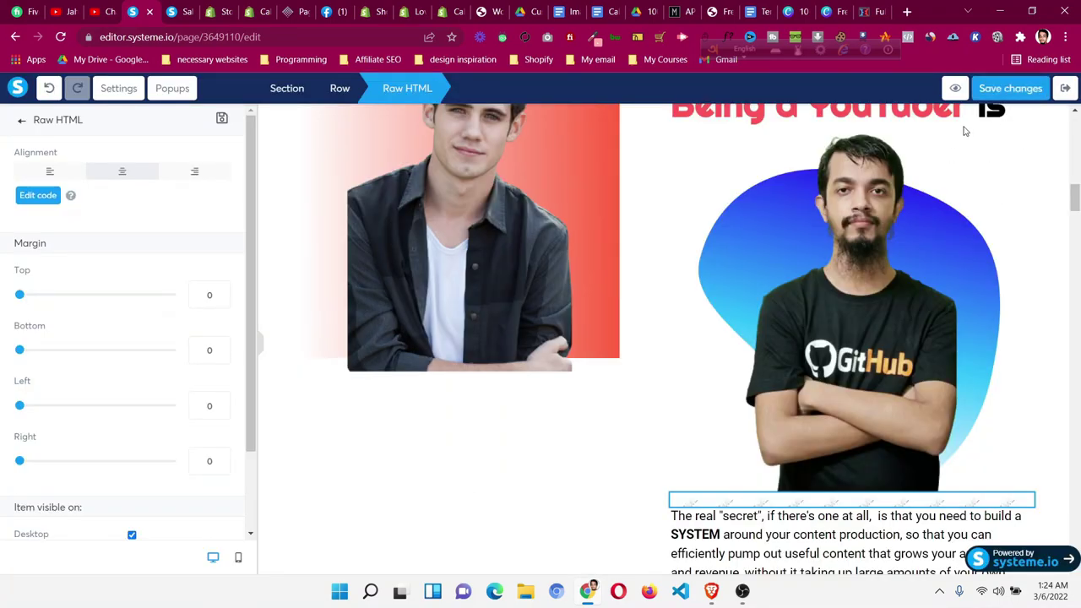
pyautogui.click(943, 88)
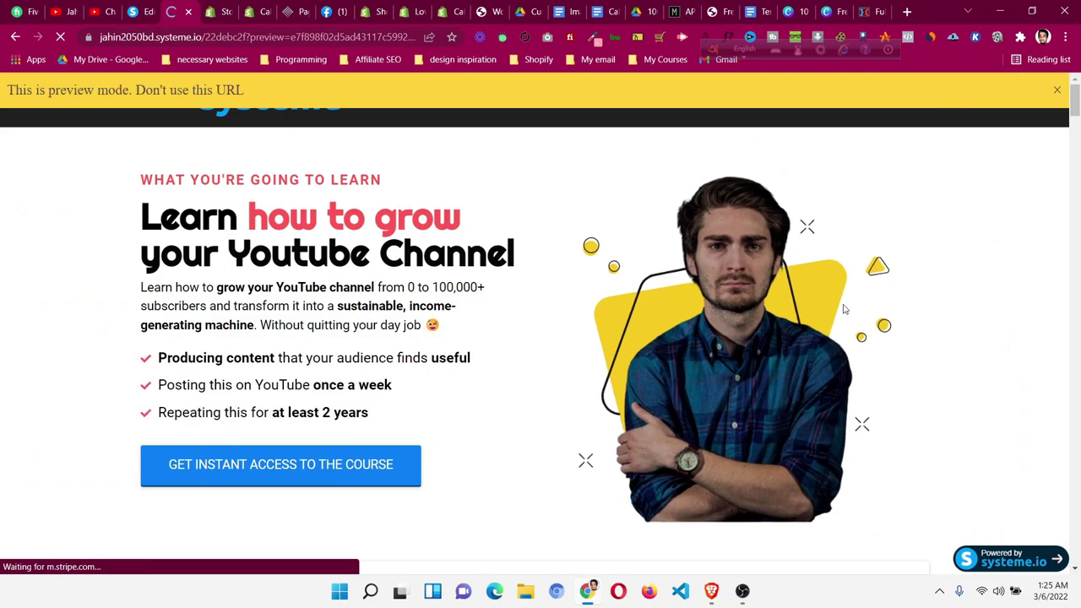
pyautogui.scroll(-5, 982, 245)
pyautogui.scroll(-5, 980, 244)
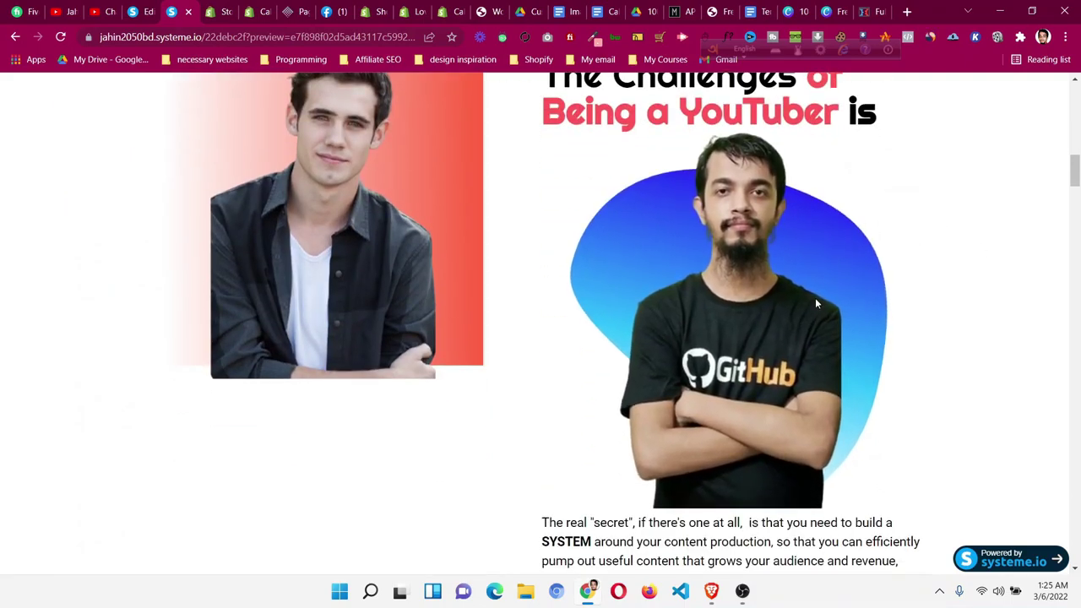
# Back in the editor, reopen the Raw HTML block's code and save it again.
pyautogui.hotkey('ctrl', 'shift', 'Tab')
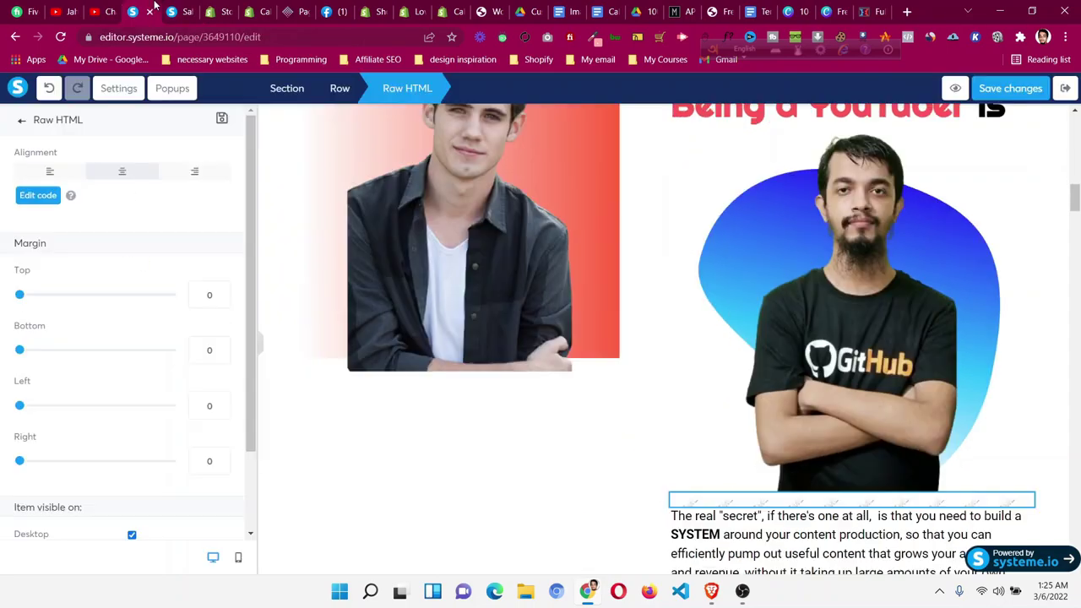
pyautogui.click(879, 502)
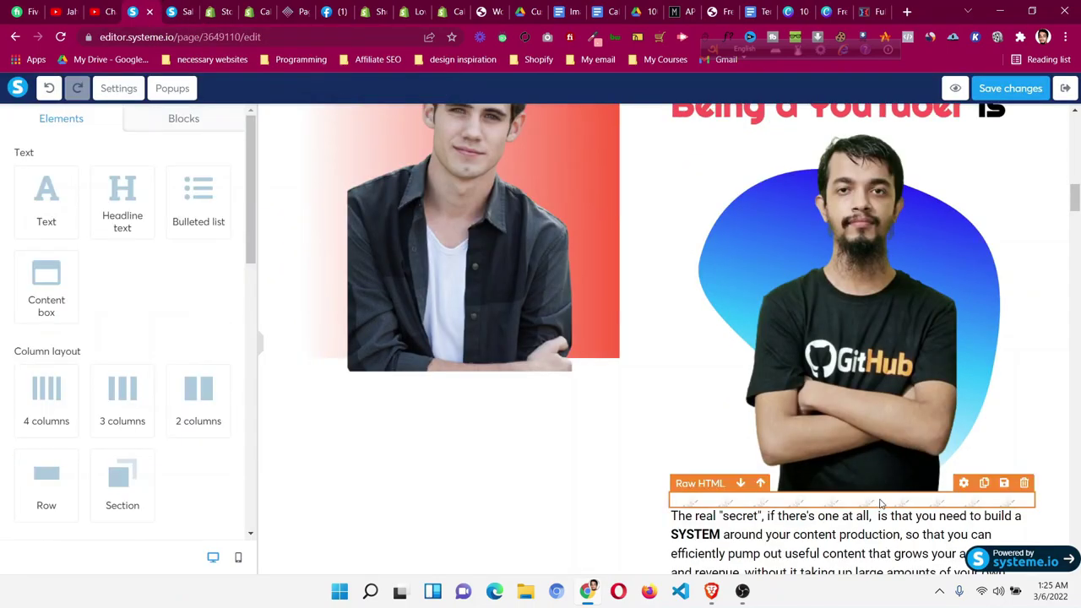
pyautogui.click(879, 503)
pyautogui.click(38, 195)
pyautogui.click(421, 233)
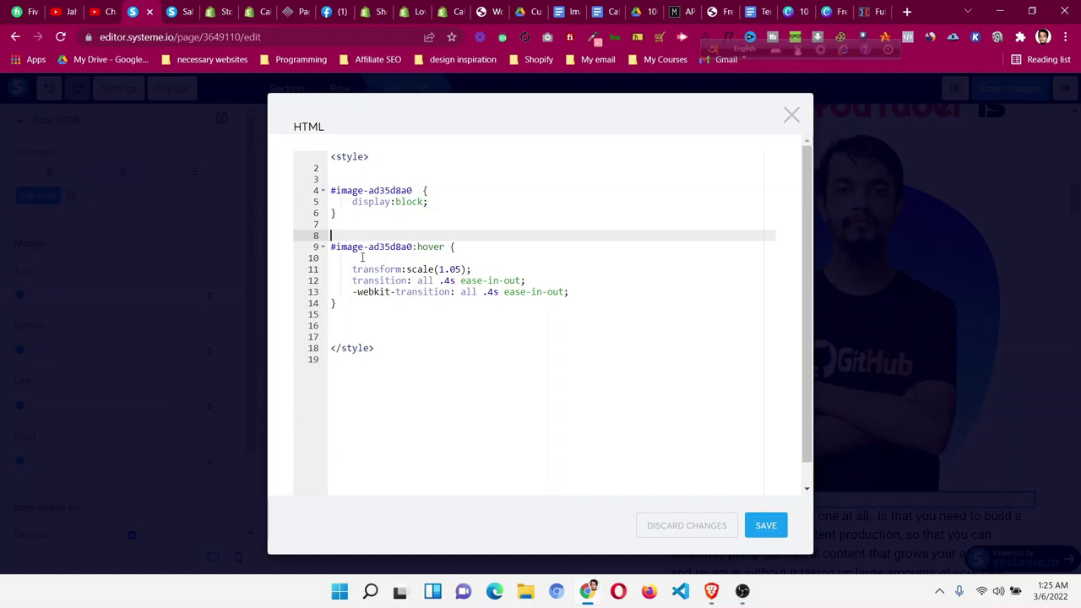
pyautogui.click(766, 525)
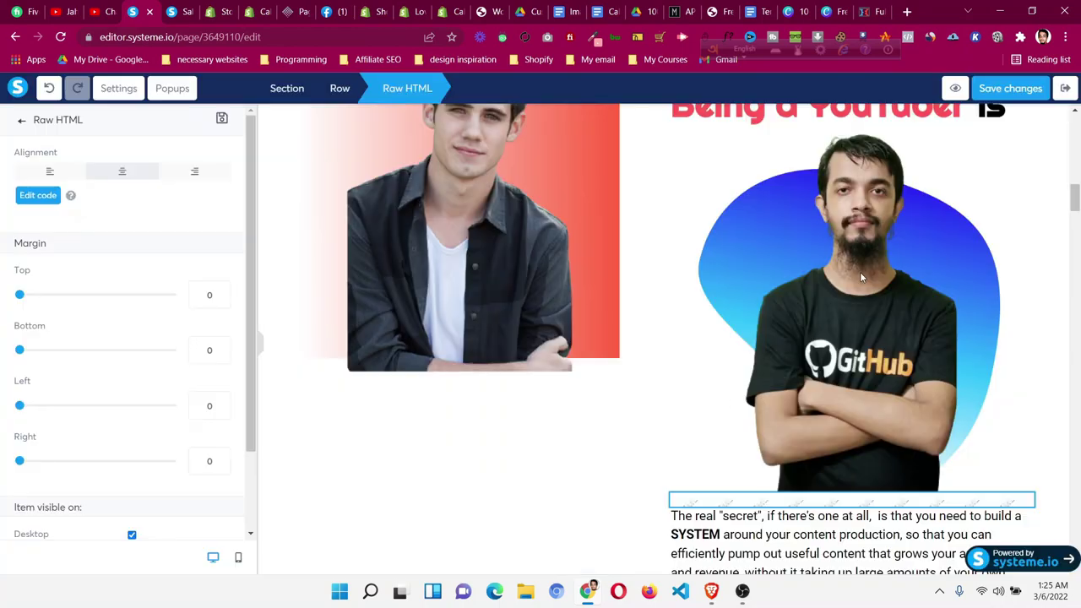
# Confirm the GitHub image's ID attribute reads image-ad35d8a0, then reopen the Raw HTML code.
pyautogui.click(860, 272)
pyautogui.scroll(-5, 121, 345)
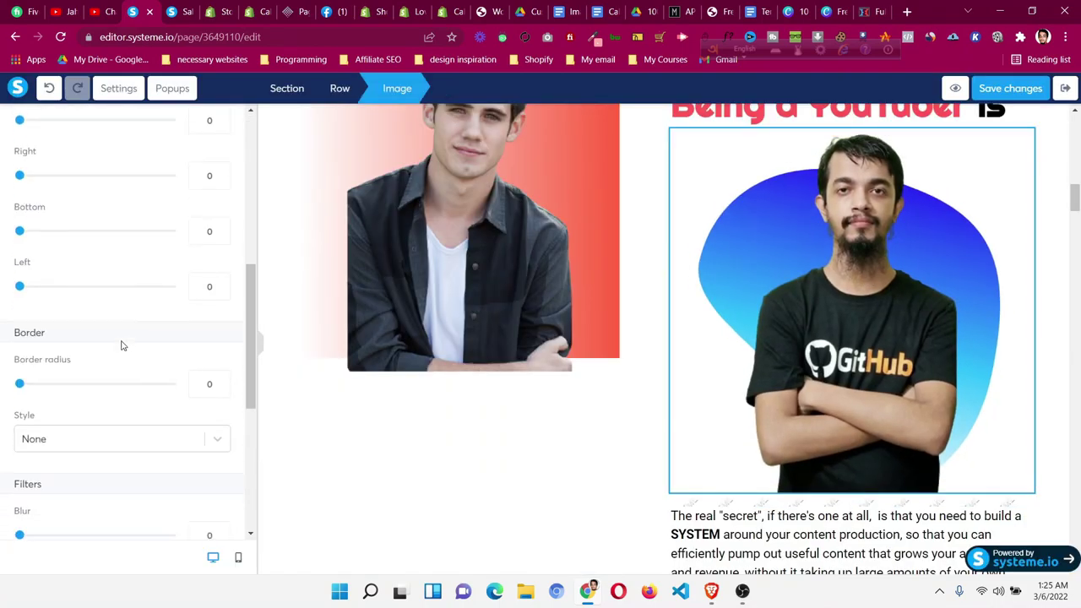
pyautogui.scroll(-3, 120, 345)
pyautogui.scroll(-1, 73, 502)
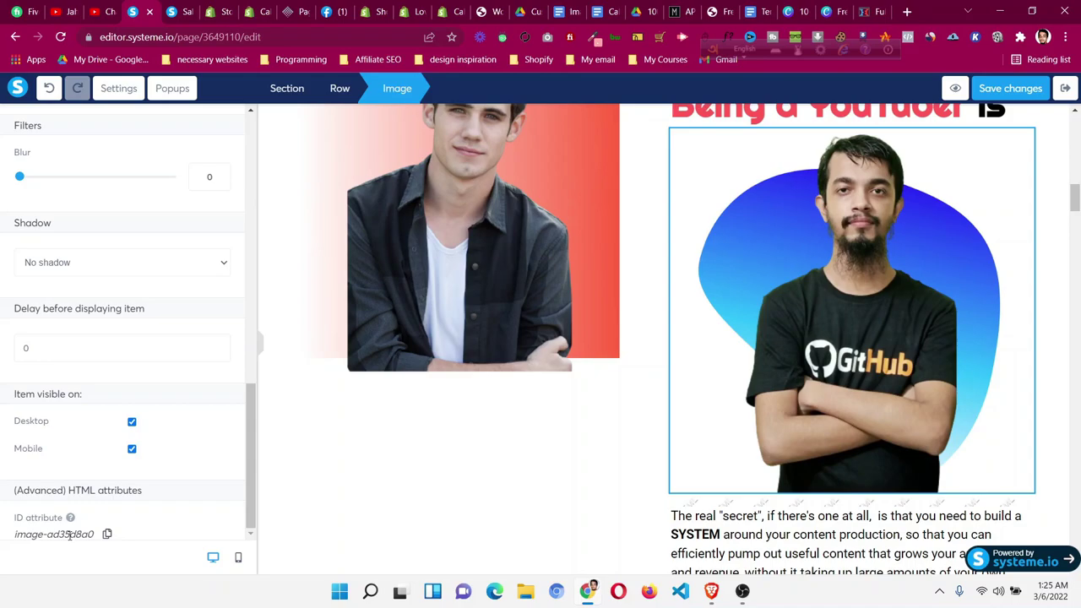
pyautogui.click(759, 507)
pyautogui.click(38, 195)
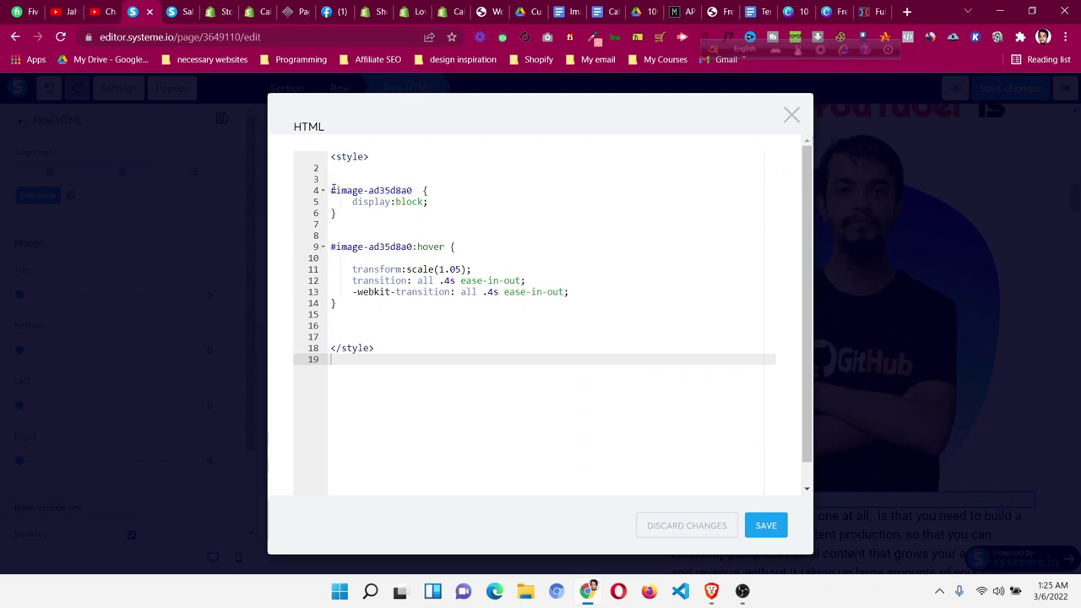
pyautogui.click(331, 191)
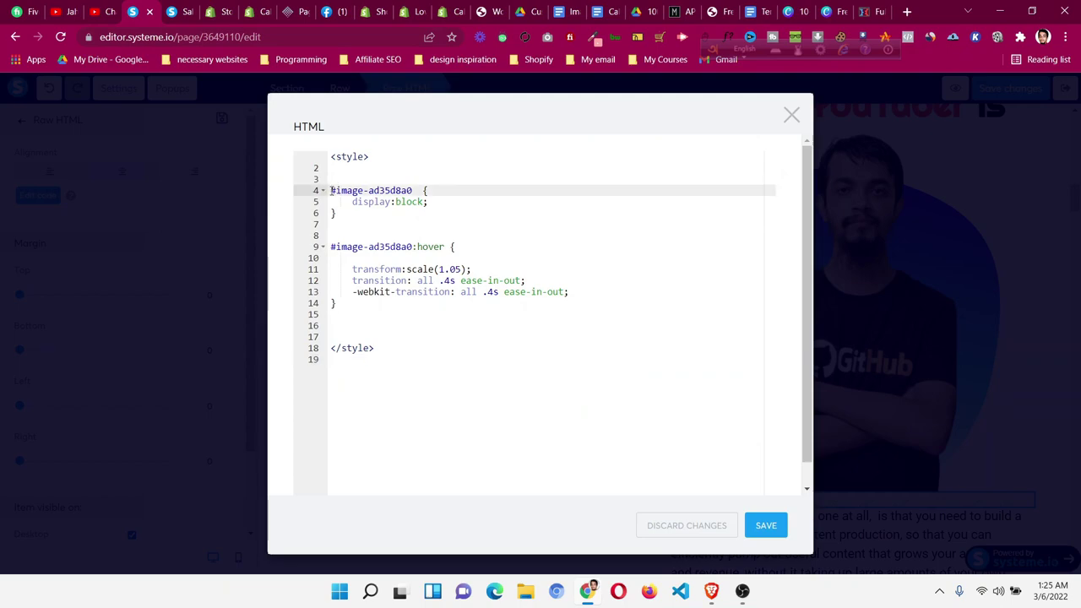
pyautogui.moveTo(331, 191); pyautogui.dragTo(412, 191)
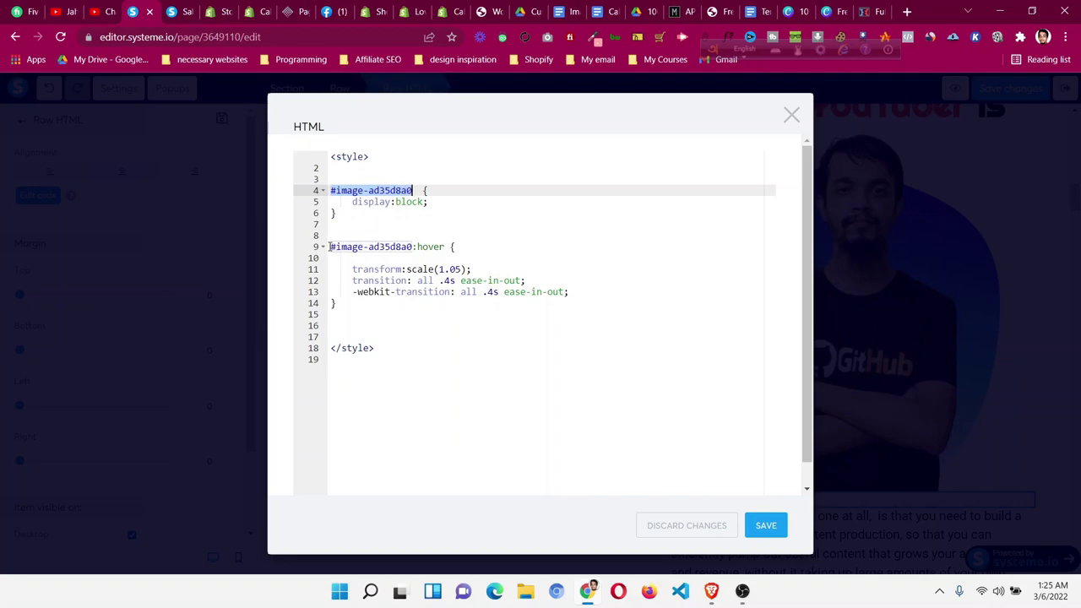
pyautogui.moveTo(329, 247); pyautogui.dragTo(352, 247)
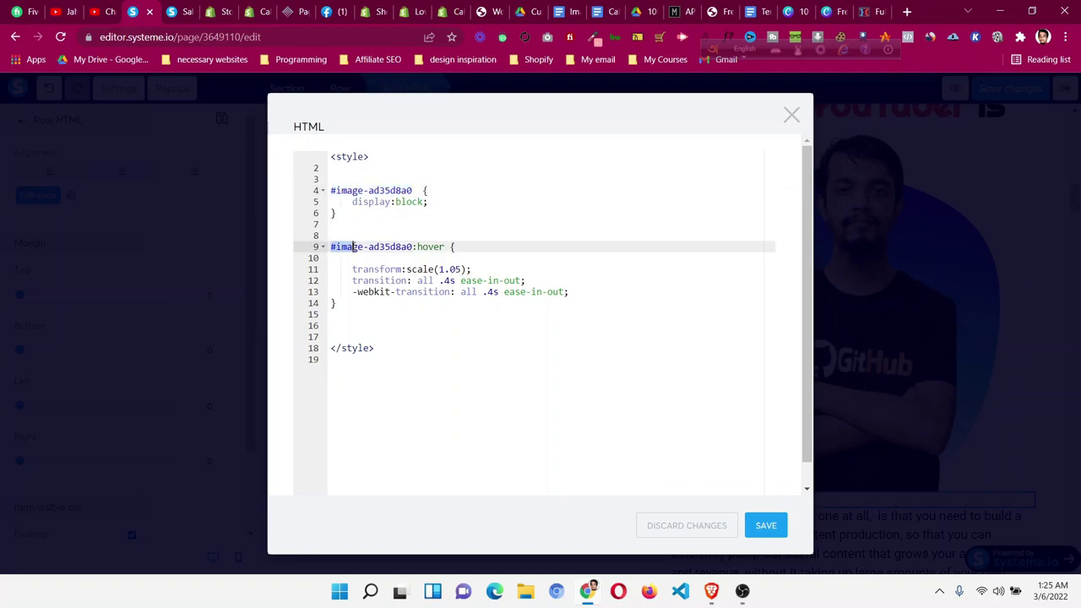
pyautogui.click(332, 190)
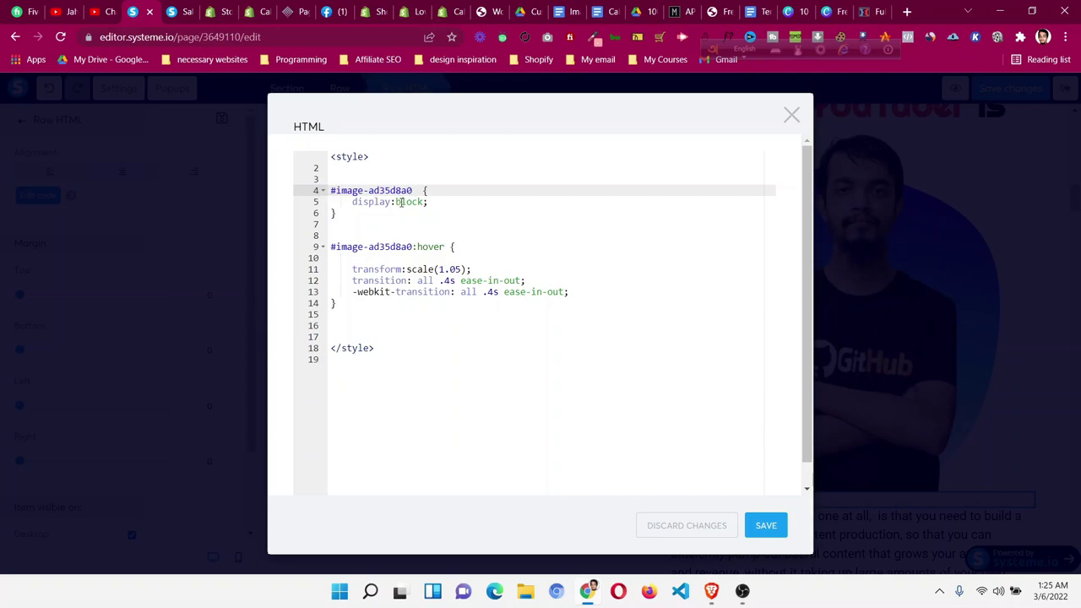